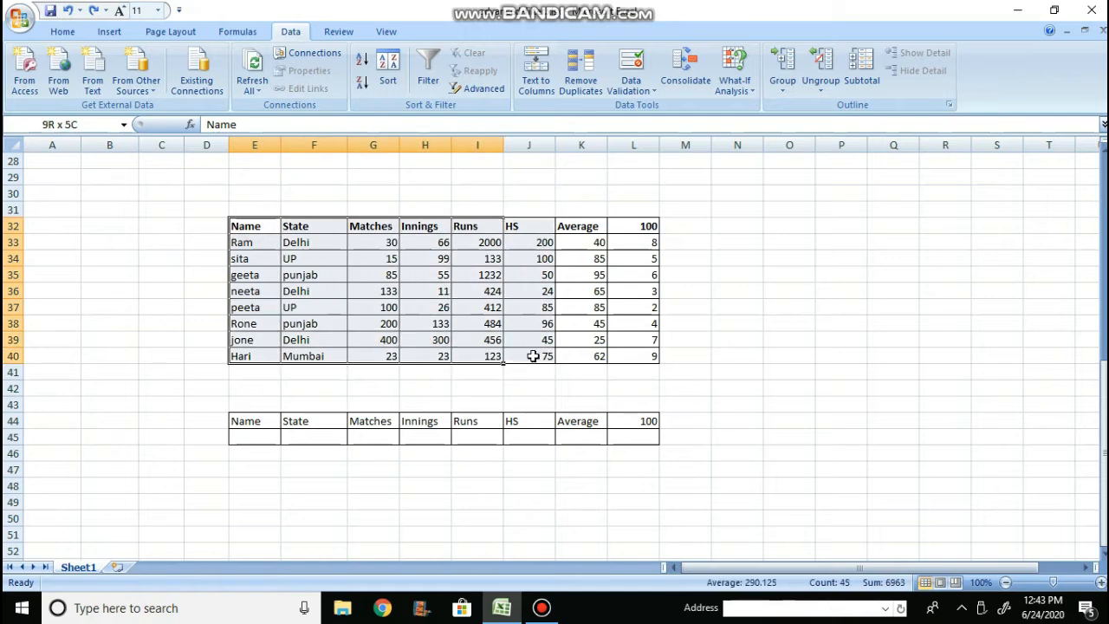
# Sort the player table from A to Z by the Name column, expanding the selection to the neighbouring columns
pyautogui.click(423, 272)
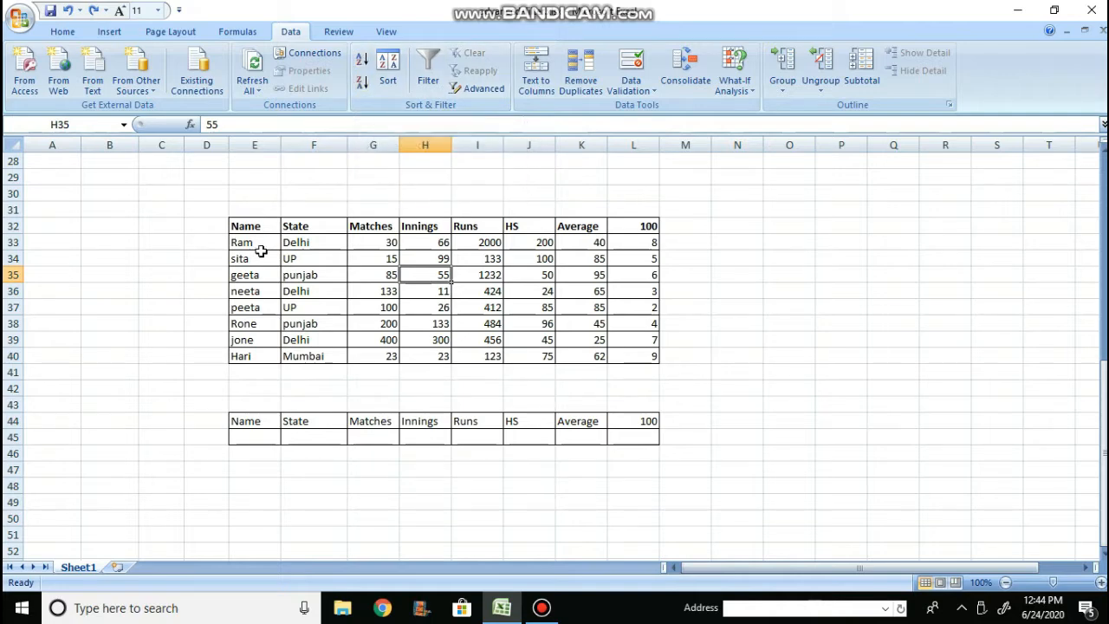
pyautogui.moveTo(248, 242); pyautogui.dragTo(259, 372)
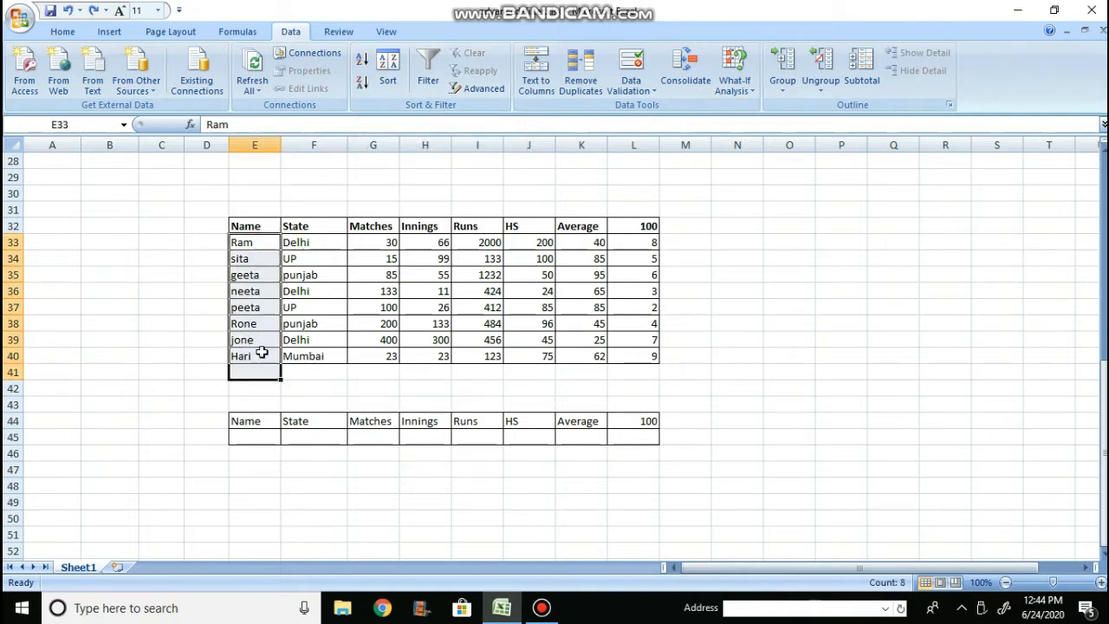
pyautogui.click(363, 63)
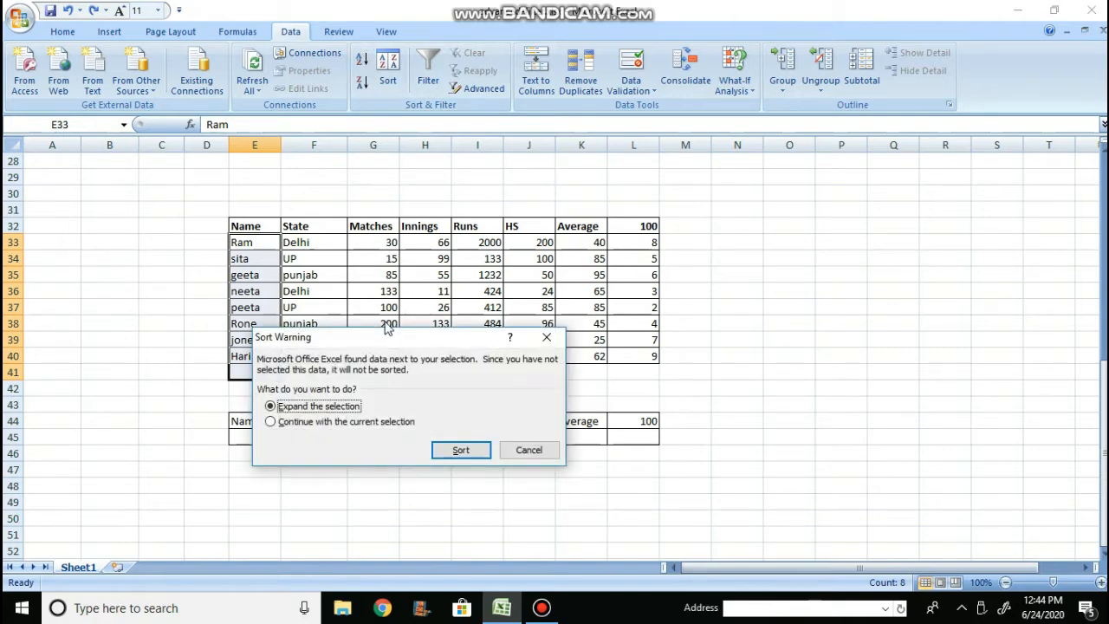
pyautogui.moveTo(394, 338); pyautogui.dragTo(453, 251)
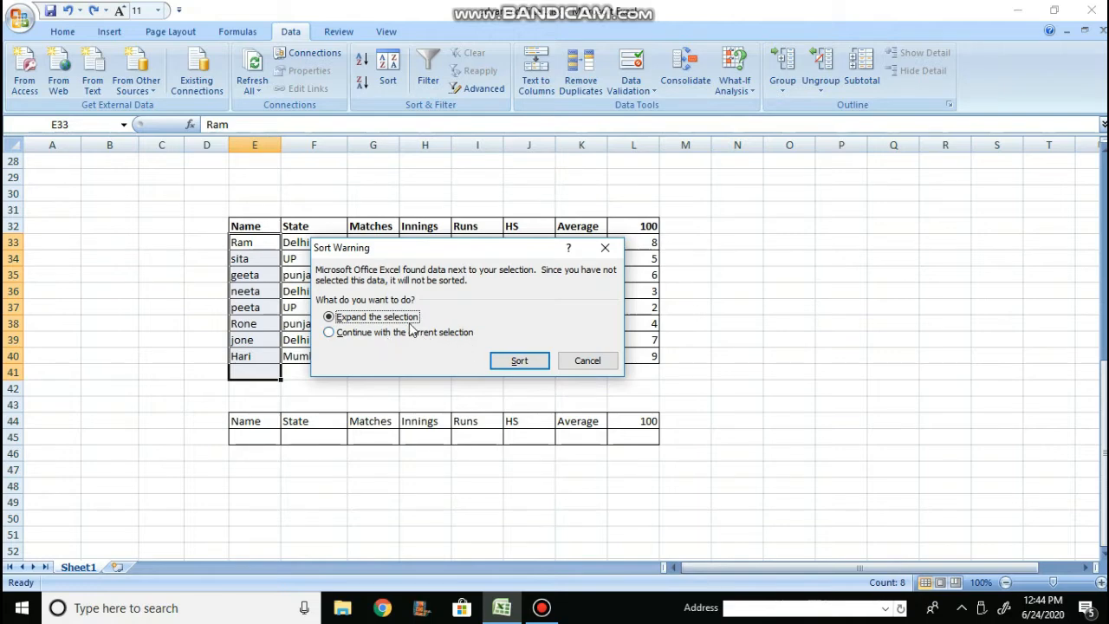
pyautogui.click(525, 362)
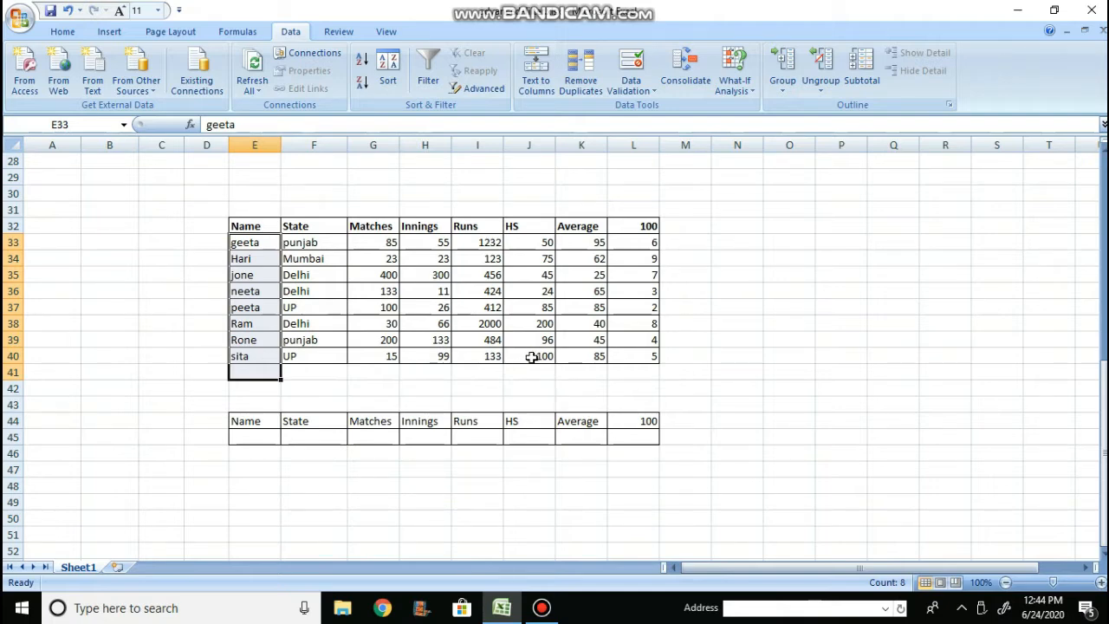
# Check that the row data moved along with the names, and undo the sort
pyautogui.click(308, 307)
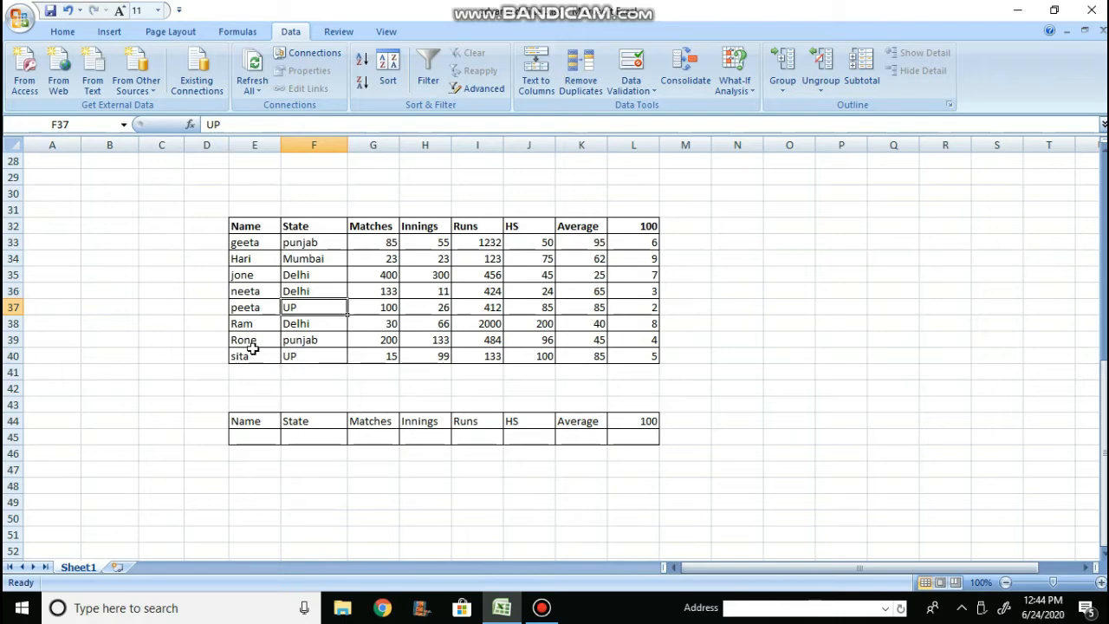
pyautogui.moveTo(251, 295); pyautogui.dragTo(299, 296)
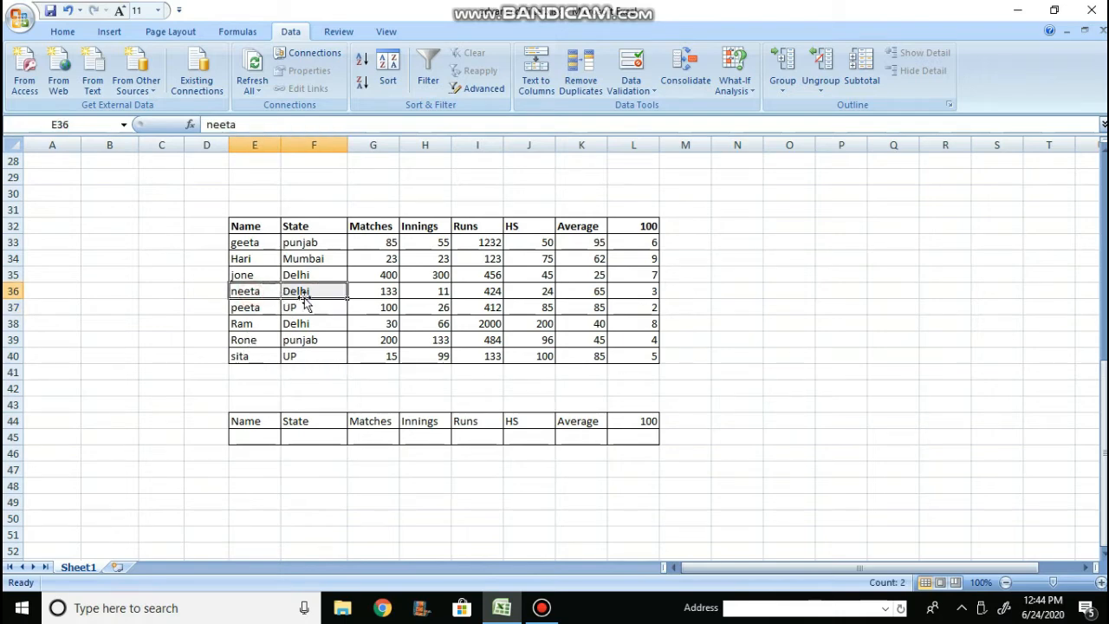
pyautogui.click(412, 285)
pyautogui.hotkey('ctrl', 'z')
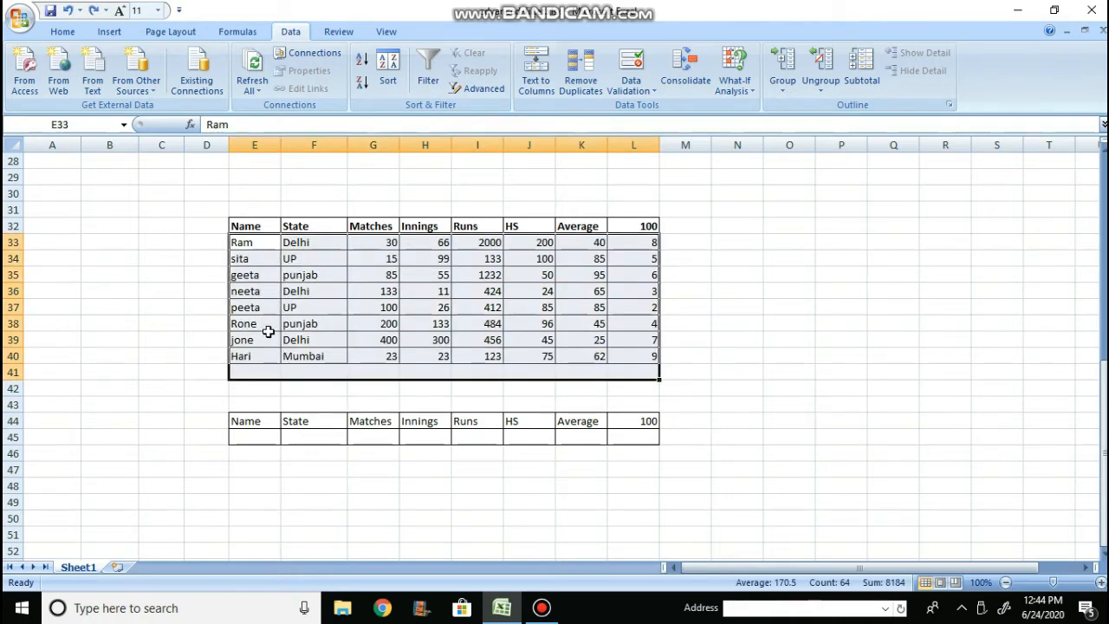
# Sort the table rows alphabetically A to Z by the names in E33:E40, with the selection expanded
pyautogui.moveTo(260, 357); pyautogui.dragTo(309, 354)
pyautogui.moveTo(265, 245); pyautogui.dragTo(270, 354)
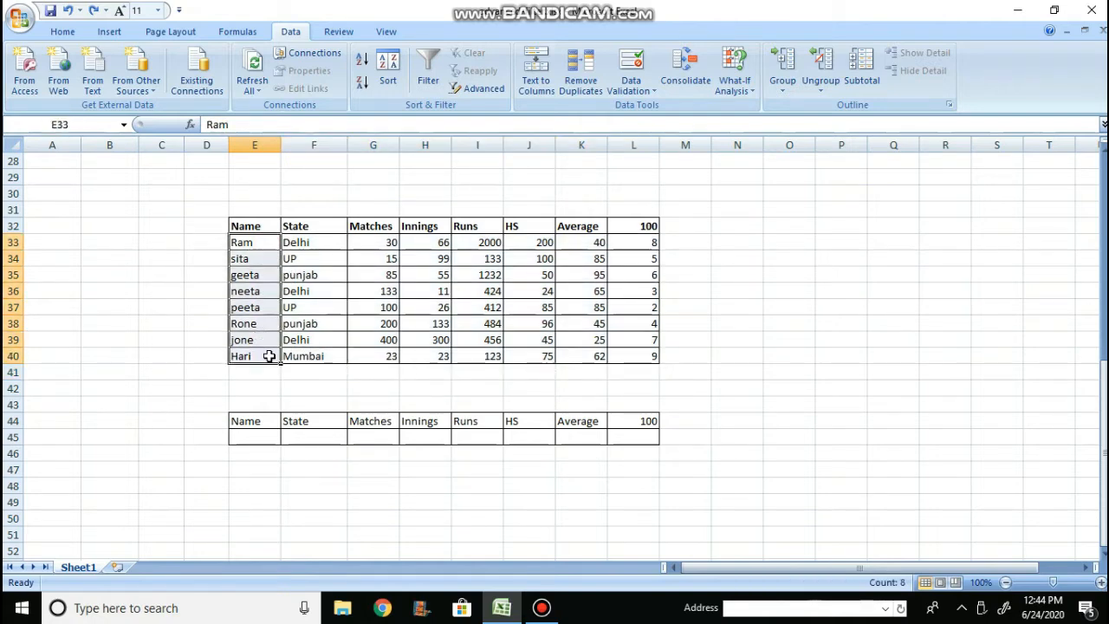
pyautogui.click(365, 68)
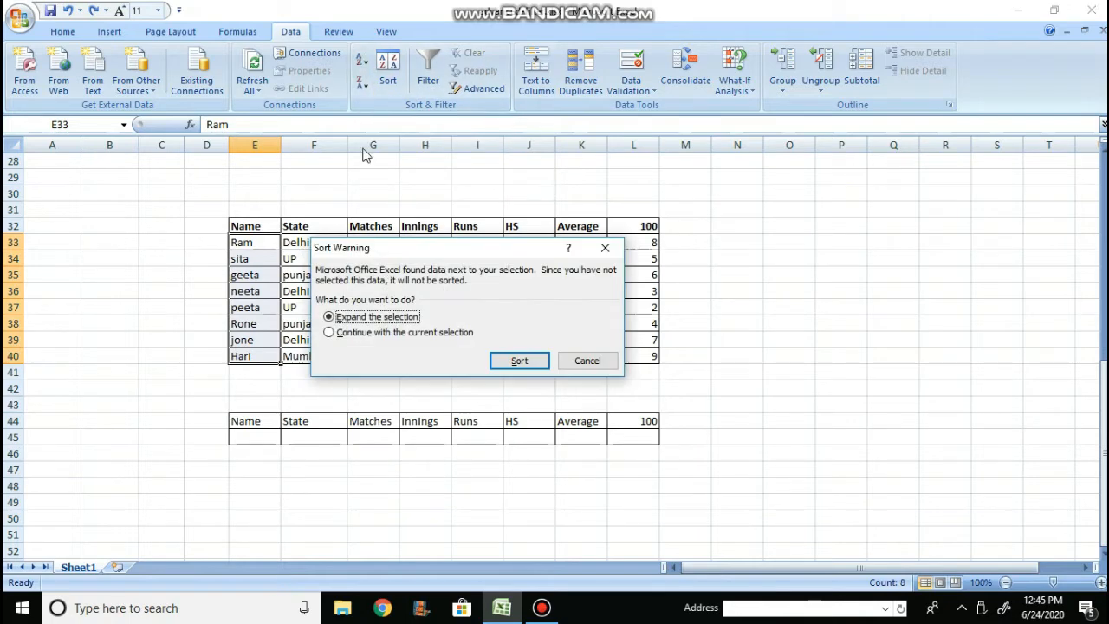
pyautogui.click(520, 362)
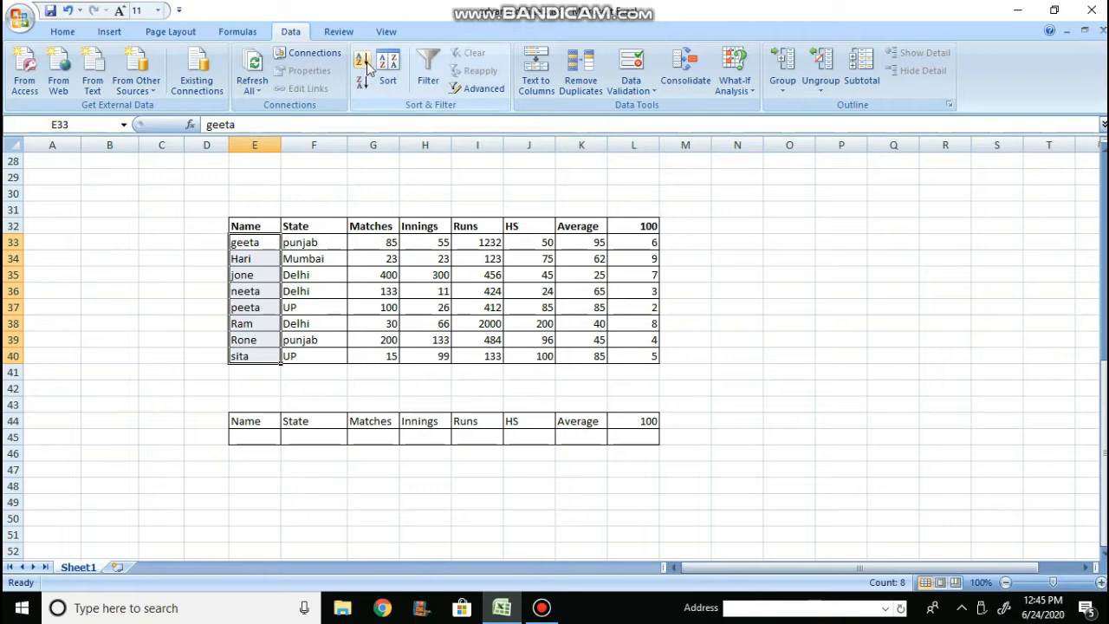
# Sort the table rows in descending Z to A order by the Name column, with the selection expanded
pyautogui.click(260, 240)
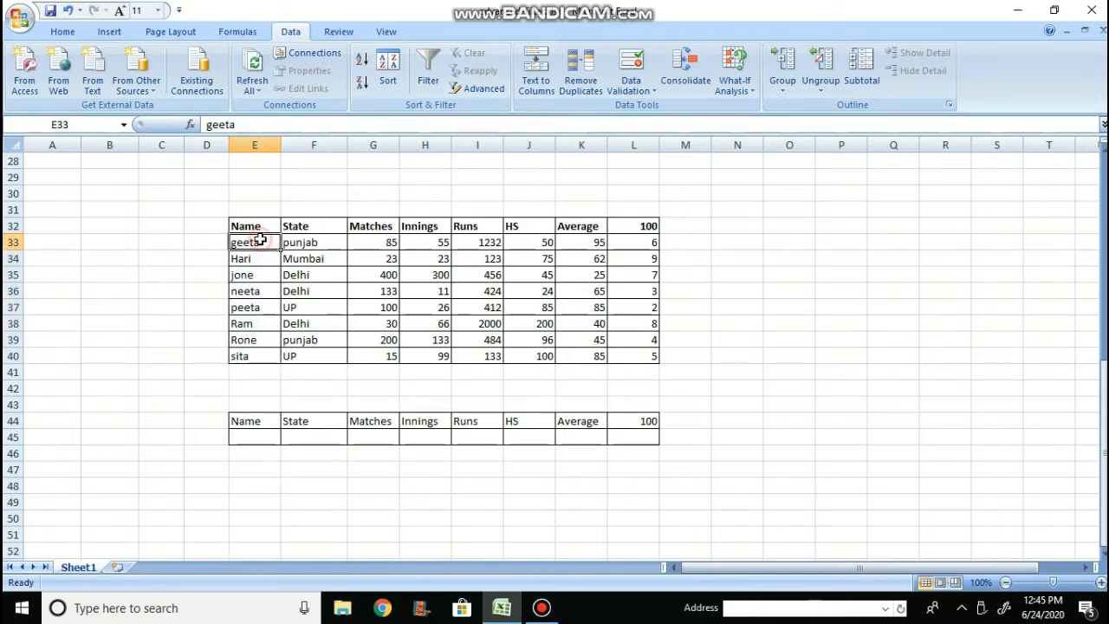
pyautogui.moveTo(260, 240); pyautogui.dragTo(253, 355)
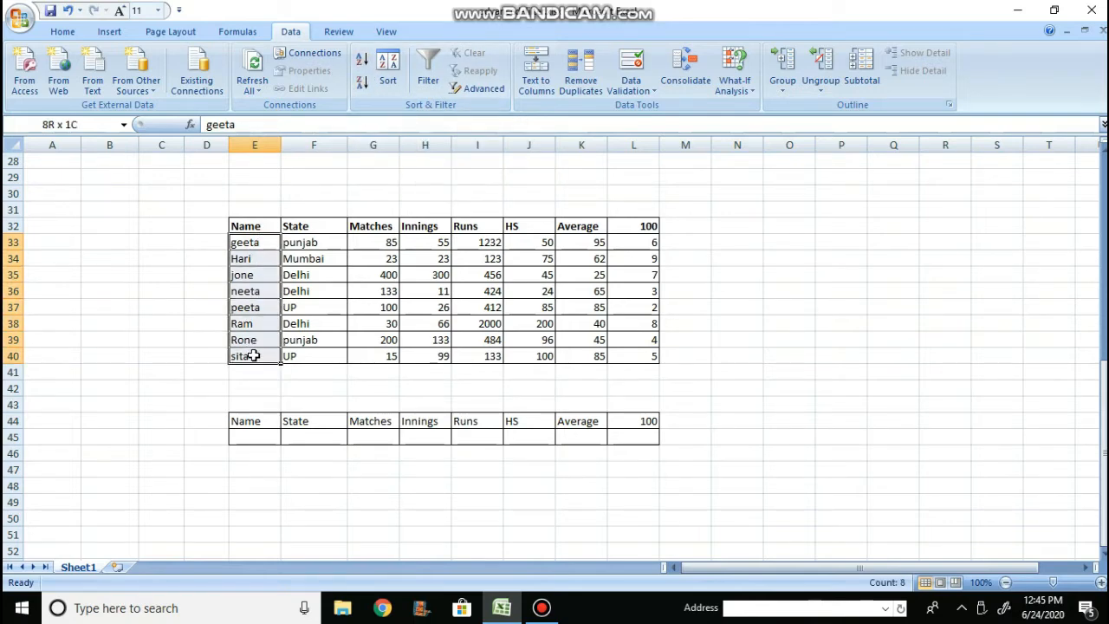
pyautogui.click(363, 84)
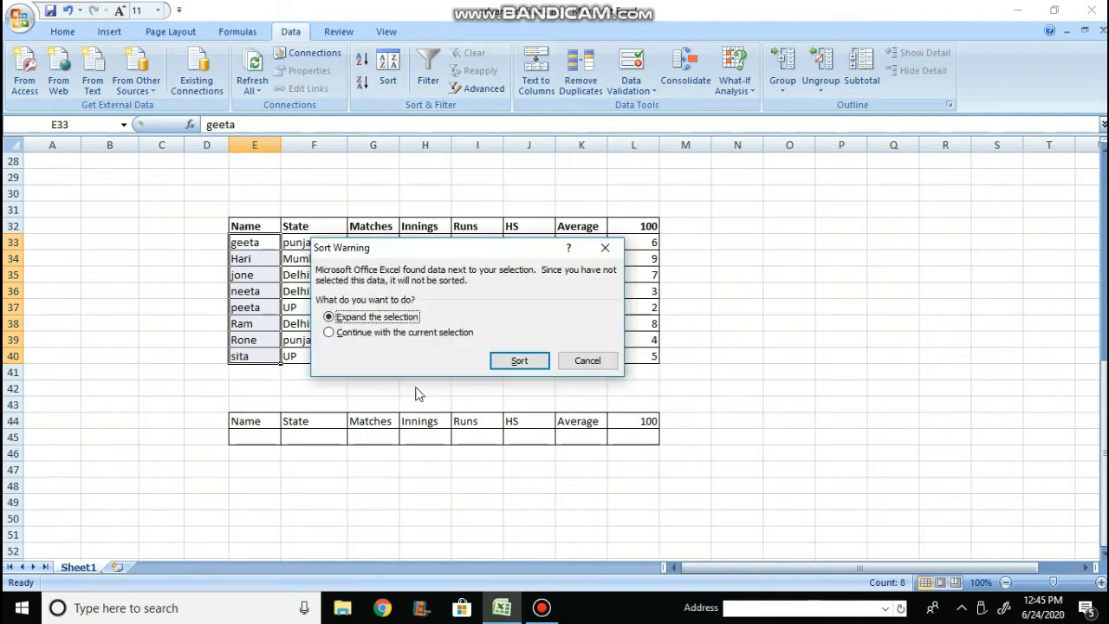
pyautogui.click(519, 360)
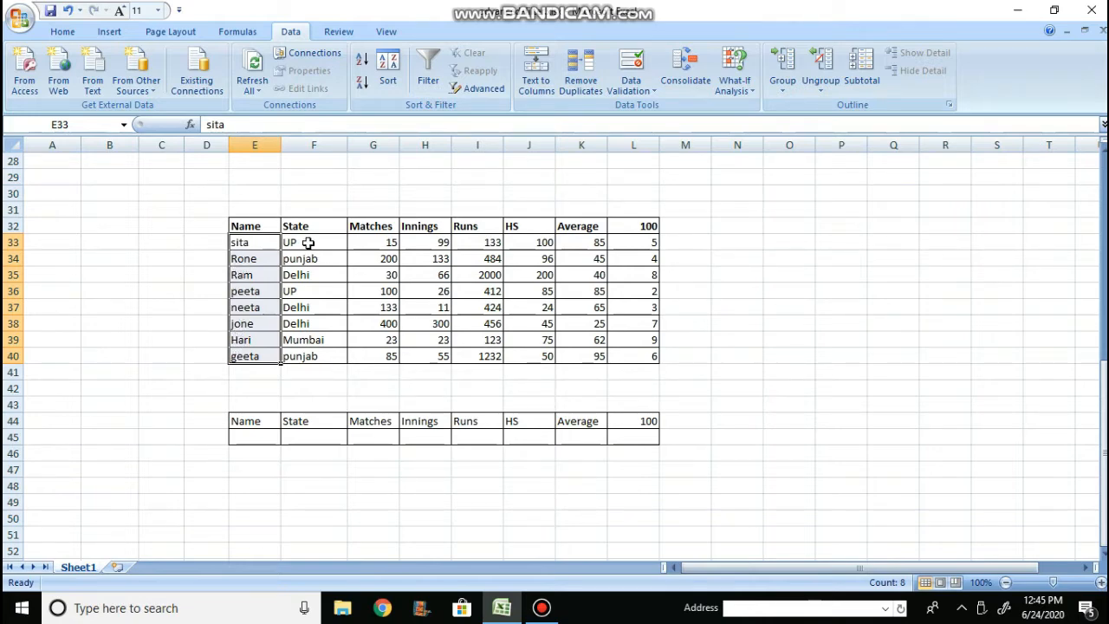
# Sort the table rows from A to Z by the State values in F33:F40, with the selection expanded
pyautogui.moveTo(309, 243); pyautogui.dragTo(312, 356)
pyautogui.click(362, 59)
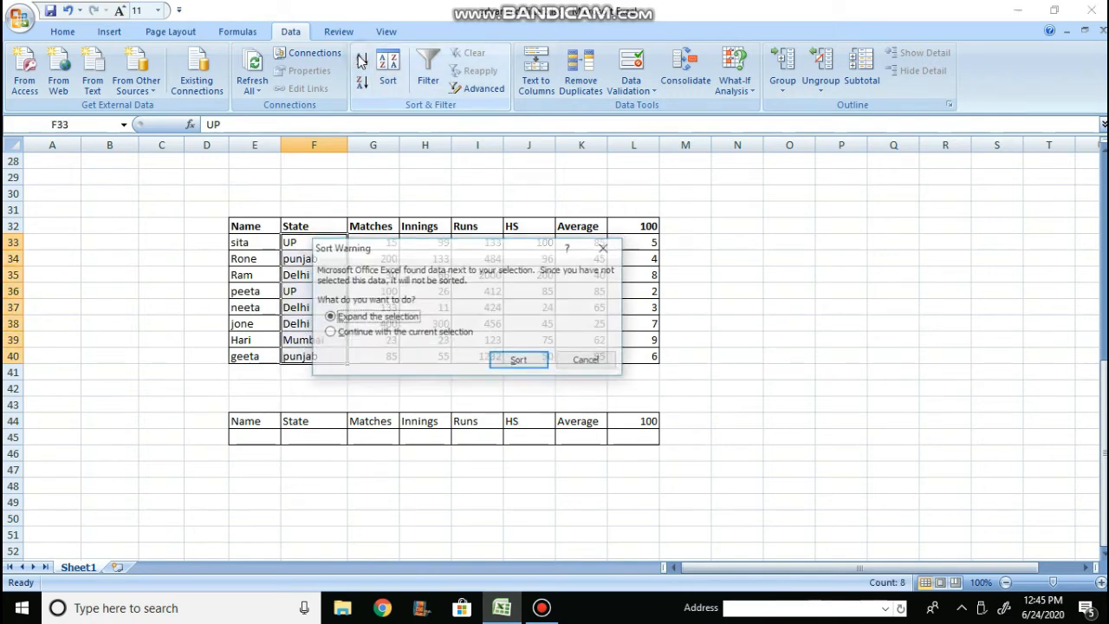
pyautogui.click(511, 362)
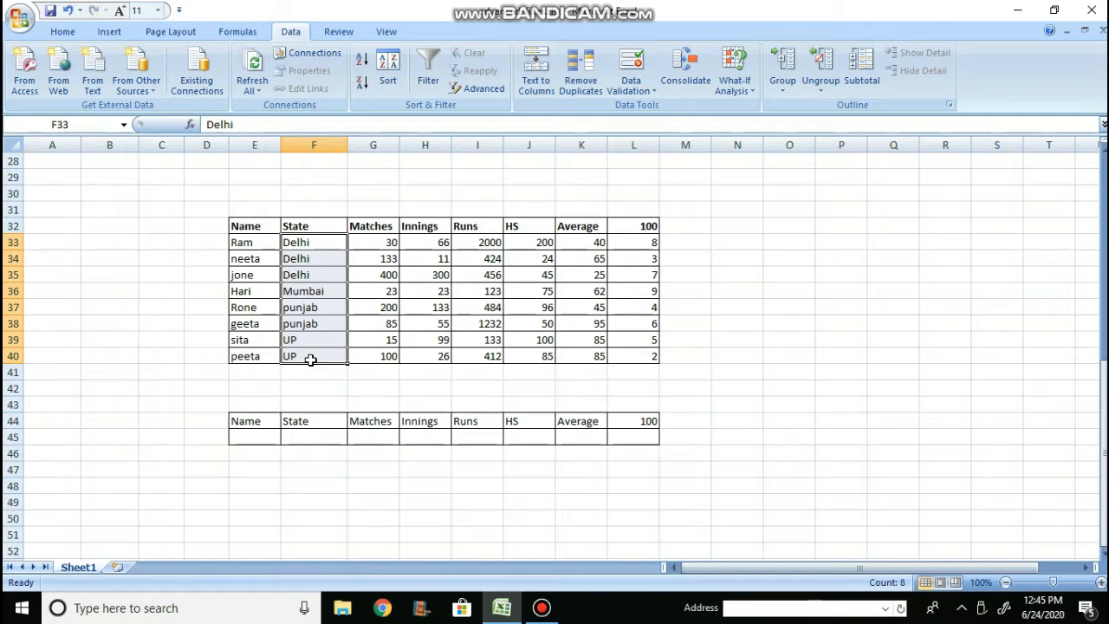
# Sort the table rows from smallest to largest by the Matches values in G33:G40, with the selection expanded
pyautogui.moveTo(392, 242); pyautogui.dragTo(384, 355)
pyautogui.click(363, 62)
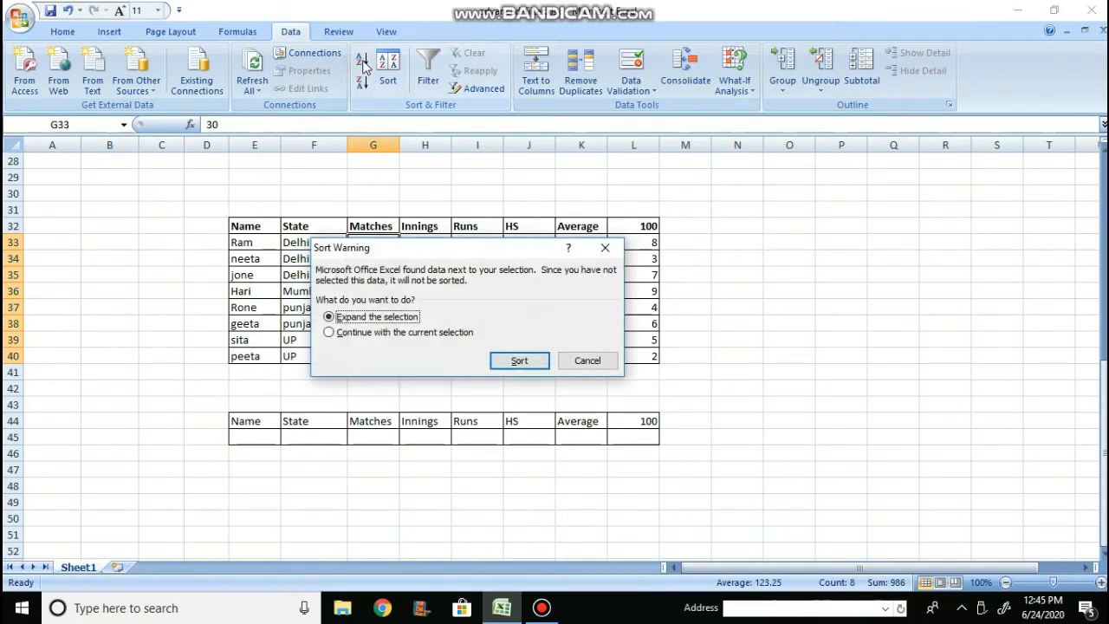
pyautogui.click(518, 361)
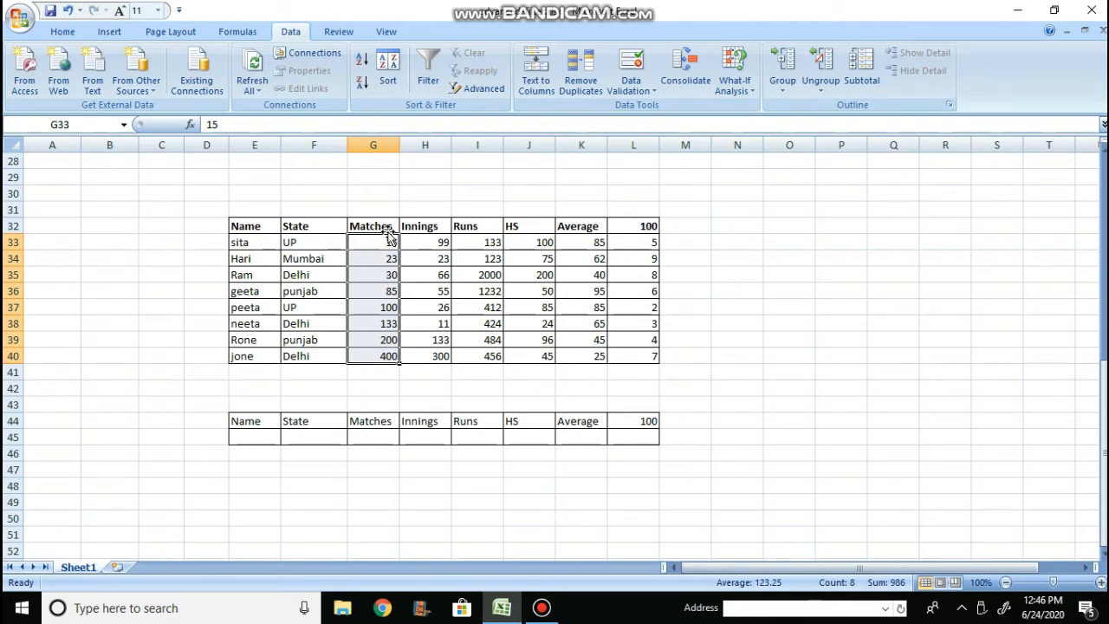
# Try adding a filter to the Matches values in G33:G40 without their header, and undo it
pyautogui.click(431, 80)
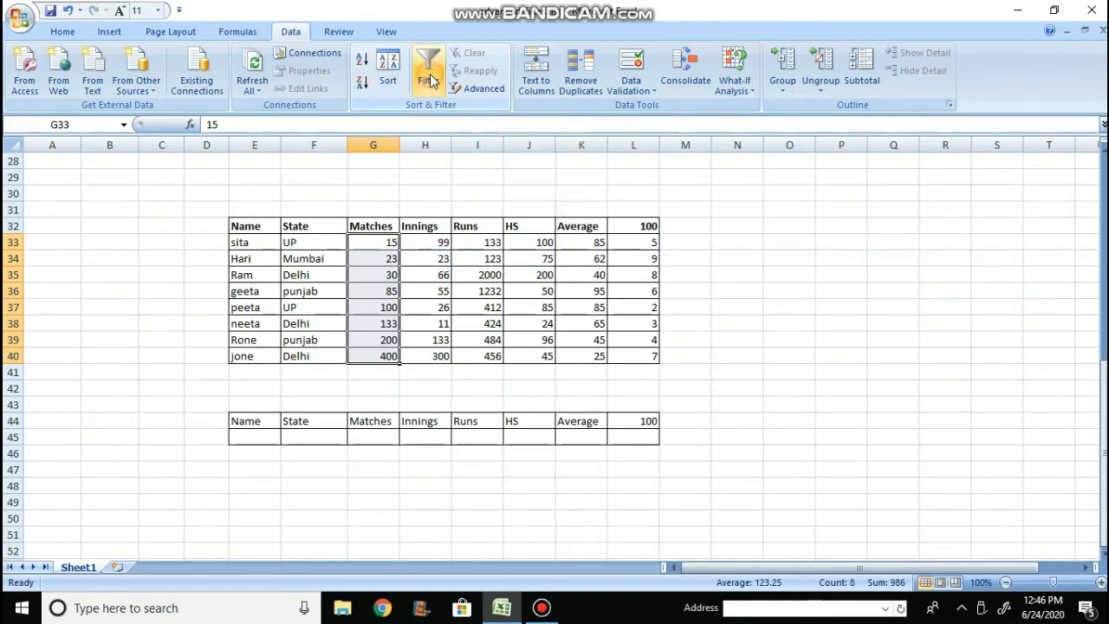
pyautogui.click(434, 80)
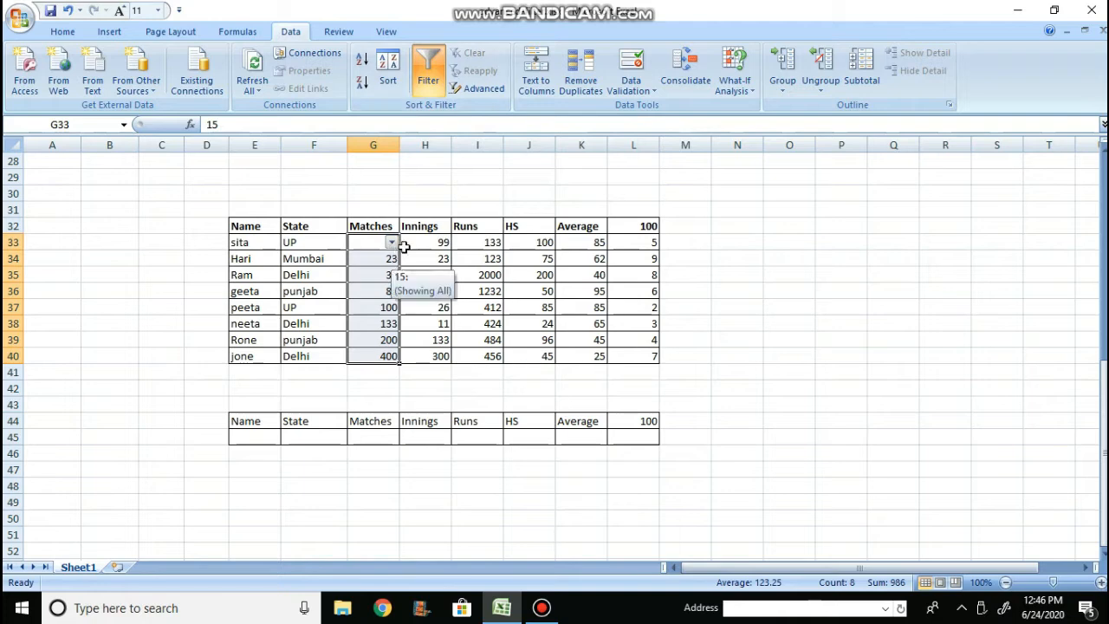
pyautogui.click(545, 176)
pyautogui.hotkey('ctrl', 'z')
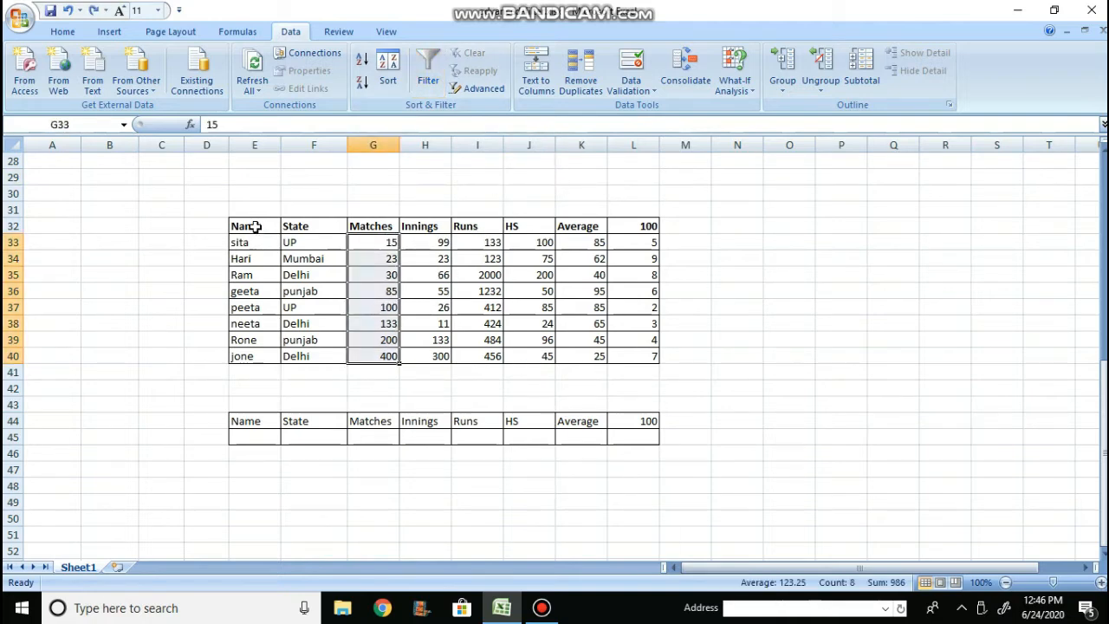
# Add a filter to the State column of the upper table, including its header, in F32:F40
pyautogui.moveTo(256, 226); pyautogui.dragTo(248, 356)
pyautogui.click(323, 228)
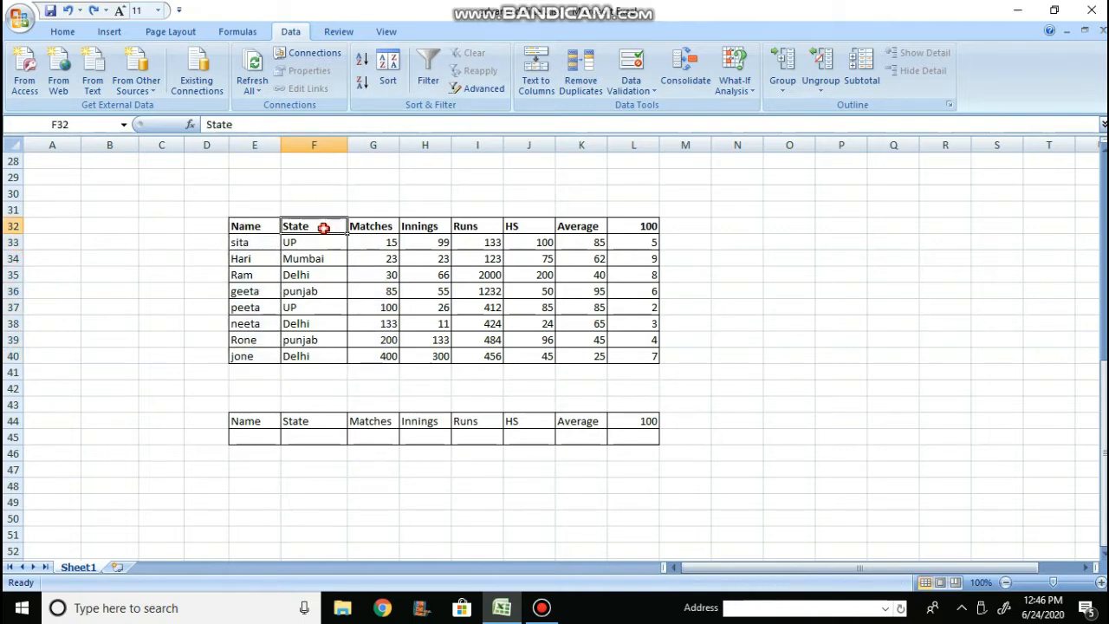
pyautogui.moveTo(323, 228); pyautogui.dragTo(306, 356)
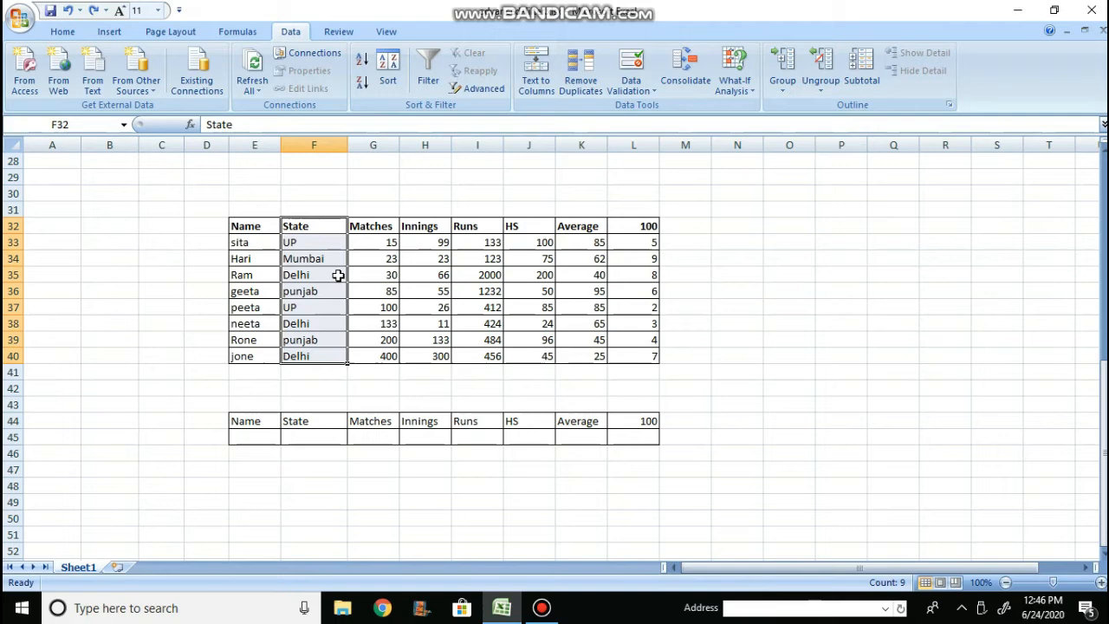
pyautogui.click(426, 77)
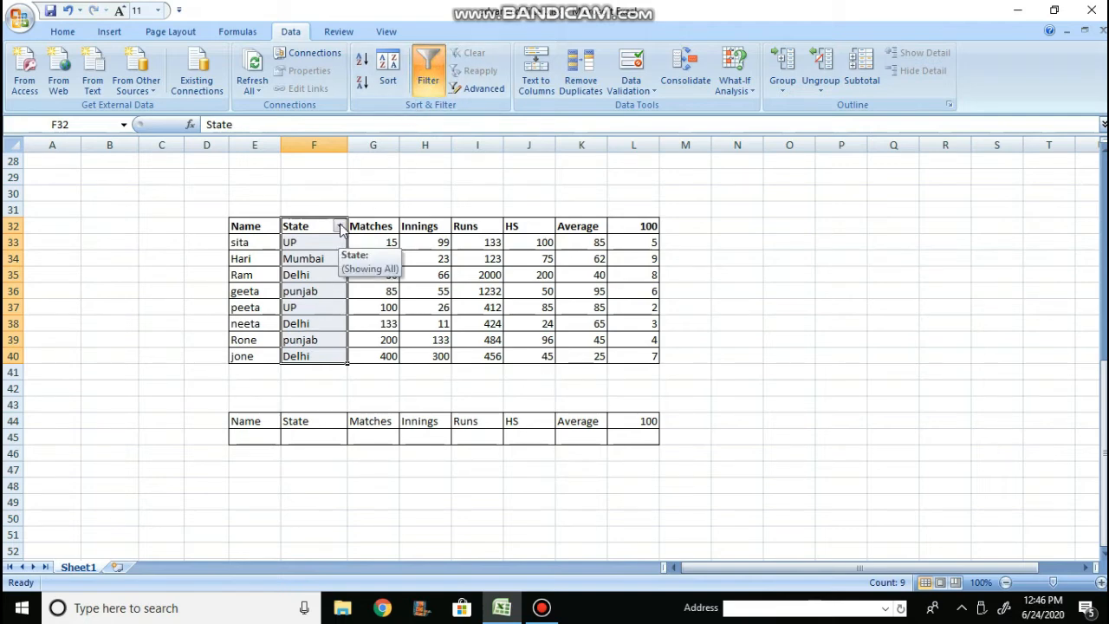
# Filter the State column to show only UP, excluding Delhi, Mumbai and punjab
pyautogui.click(340, 226)
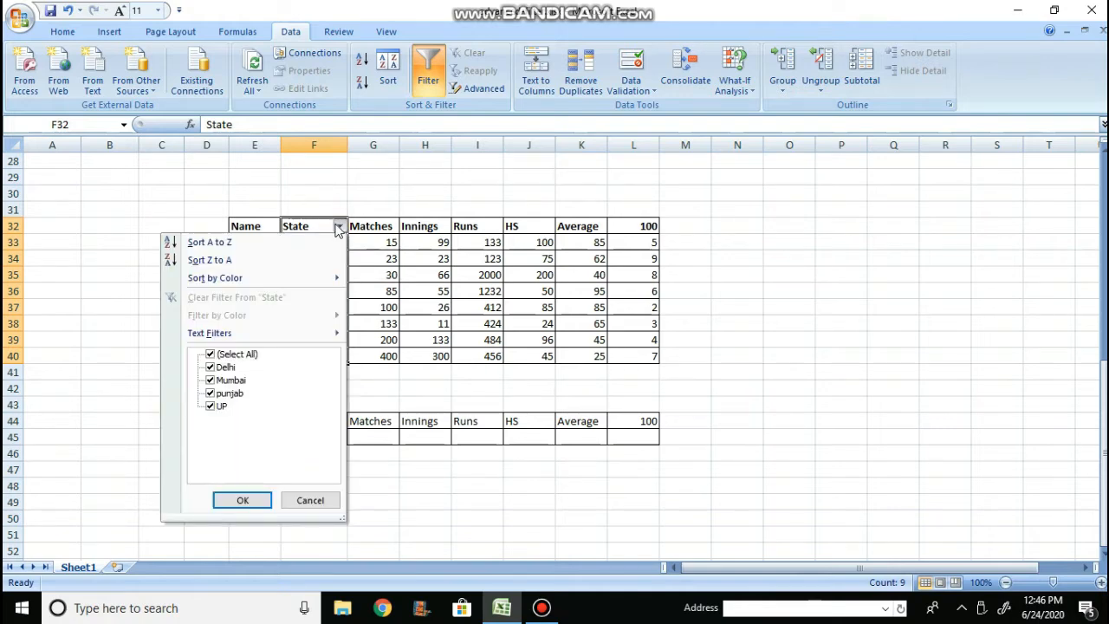
pyautogui.click(210, 393)
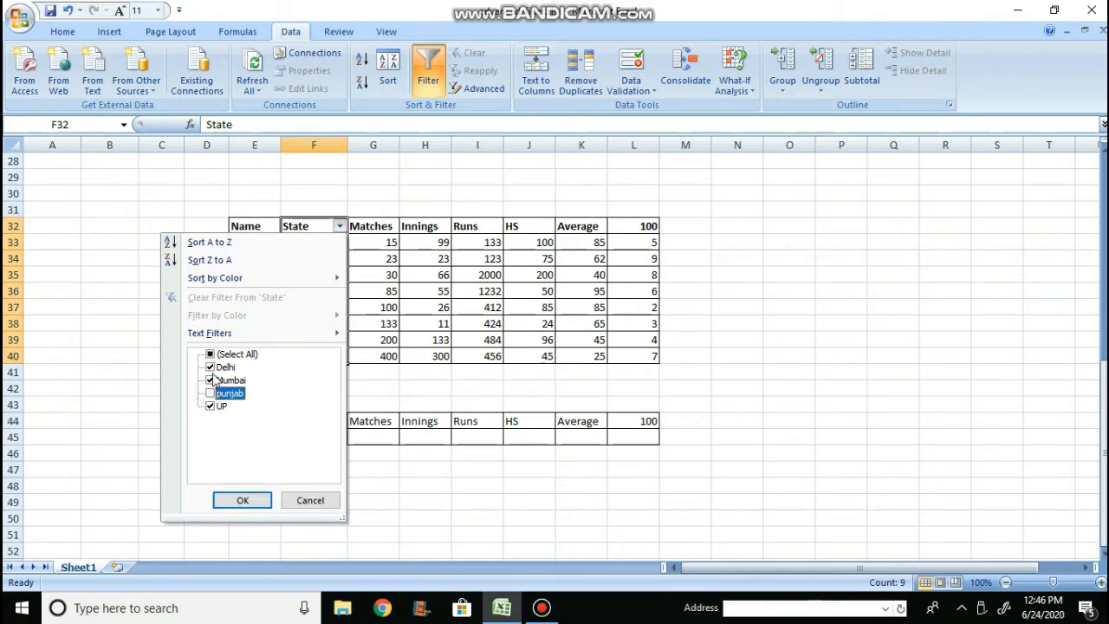
pyautogui.click(210, 381)
pyautogui.click(210, 368)
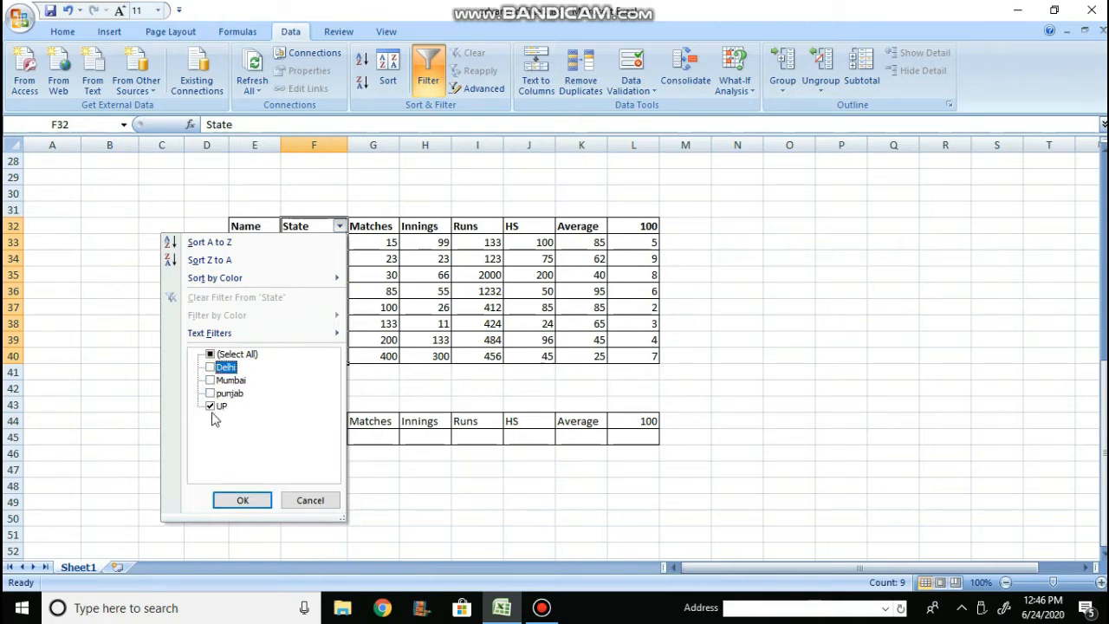
pyautogui.click(245, 500)
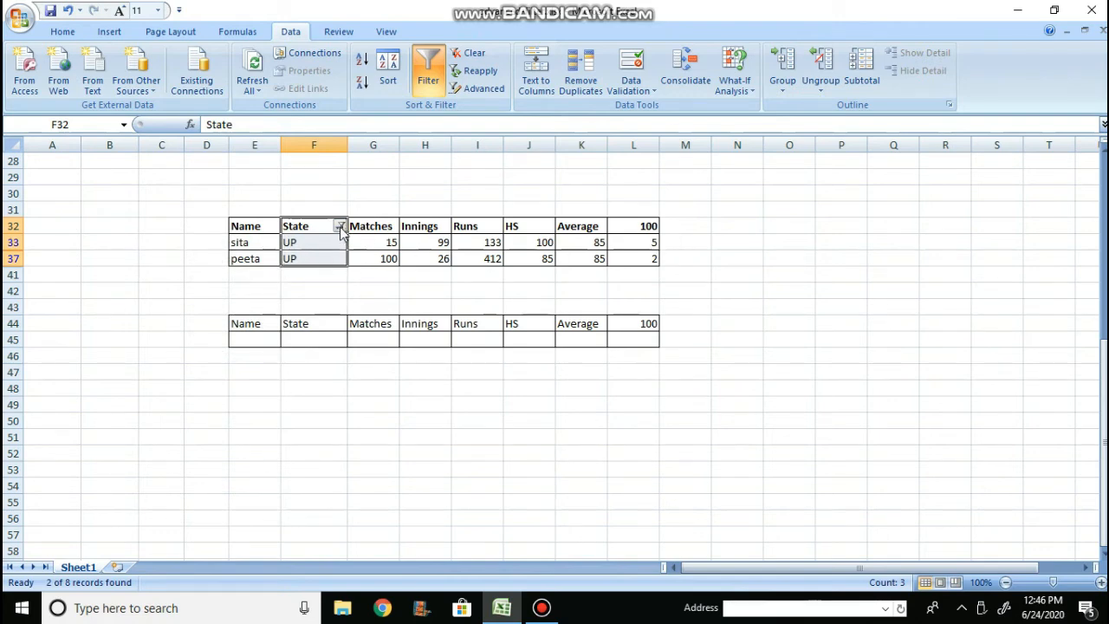
# Sort the filtered rows from A to Z by State through the column's filter options, with the selection expanded
pyautogui.click(340, 226)
pyautogui.click(340, 226)
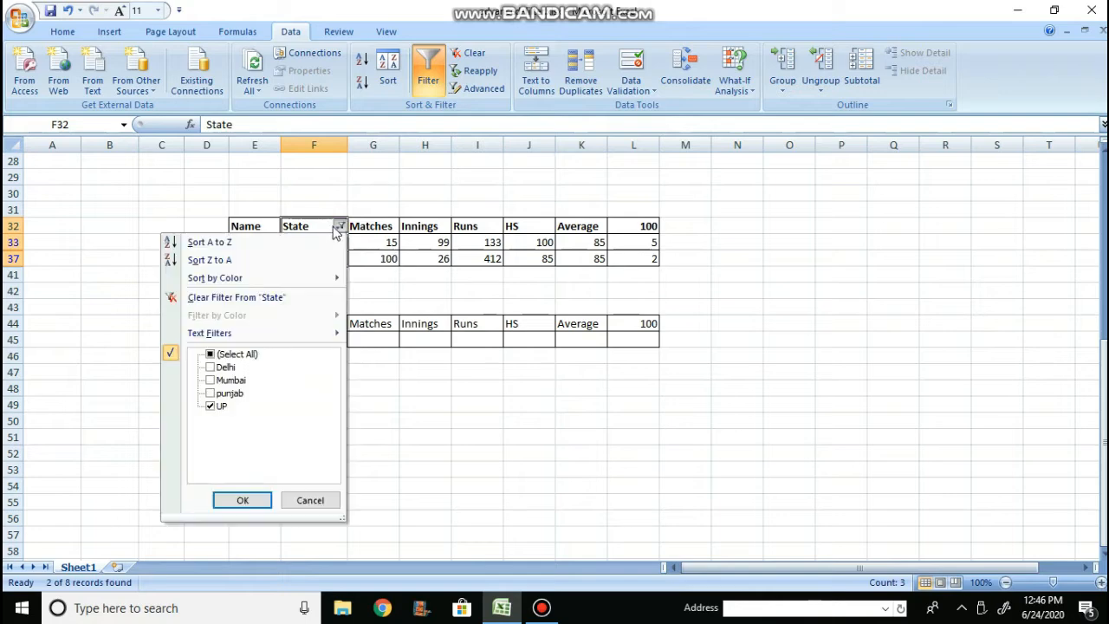
pyautogui.click(255, 243)
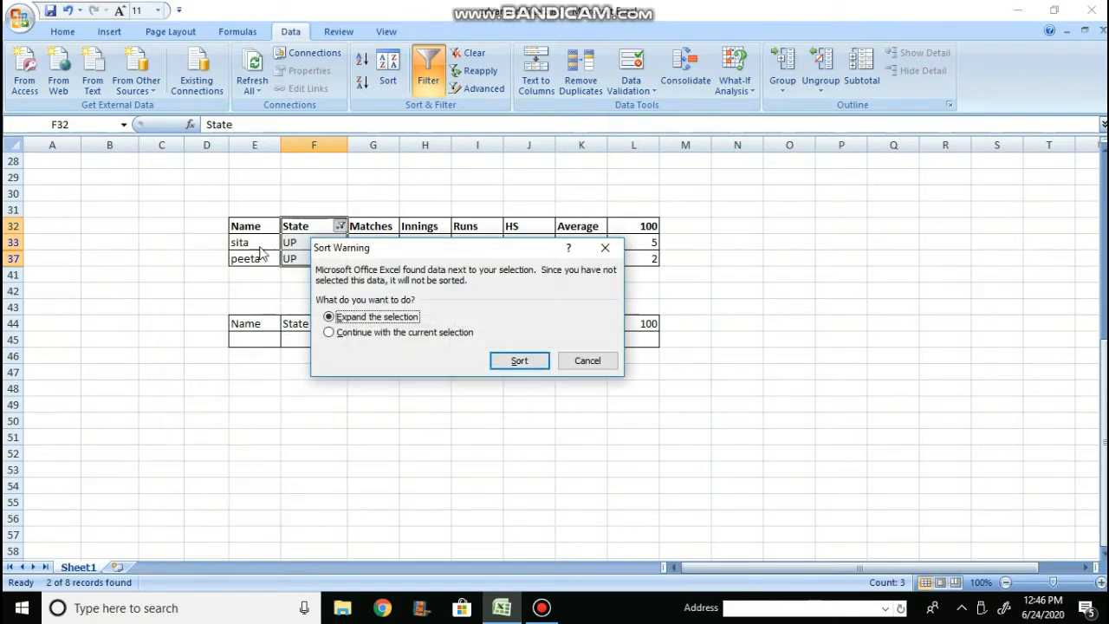
pyautogui.click(518, 359)
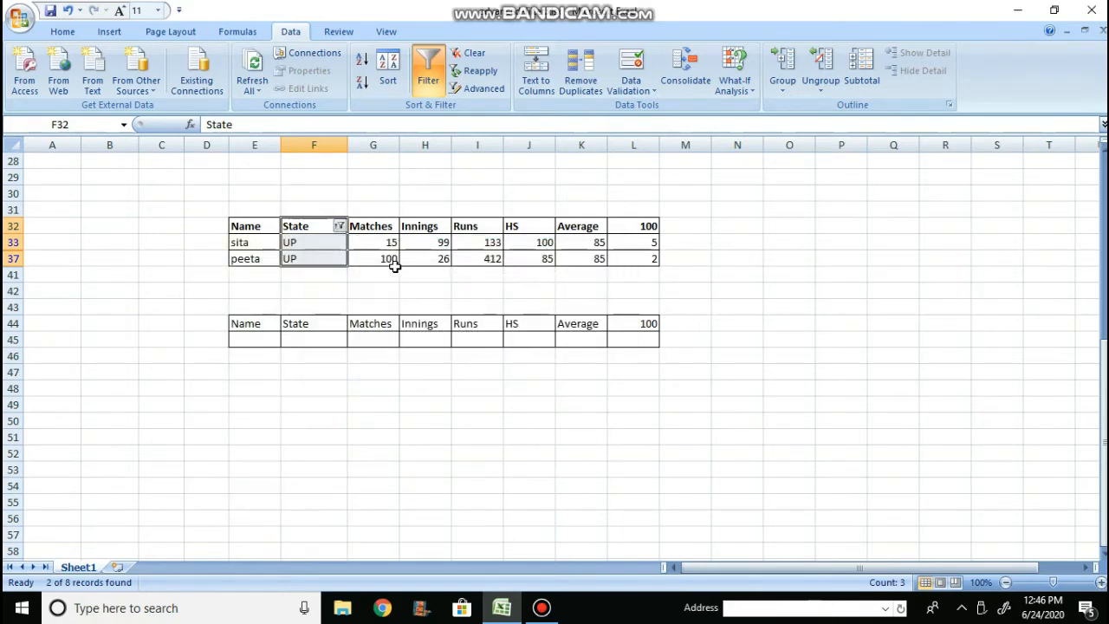
# Sort the filtered rows from Z to A by State through the column's filter options, with the selection expanded
pyautogui.click(340, 226)
pyautogui.click(253, 258)
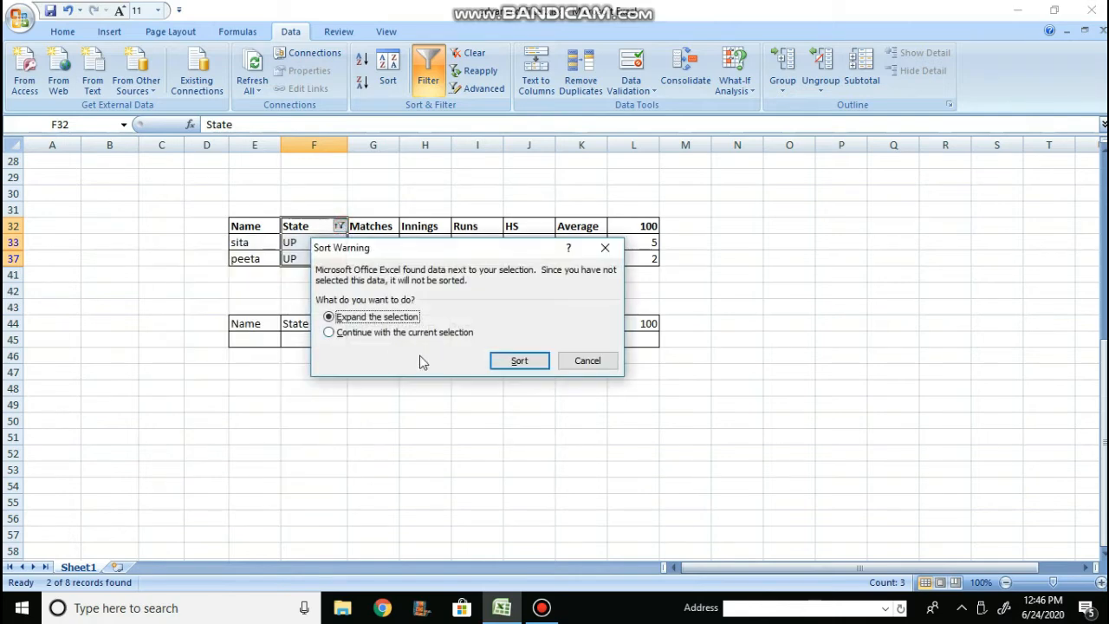
pyautogui.click(518, 360)
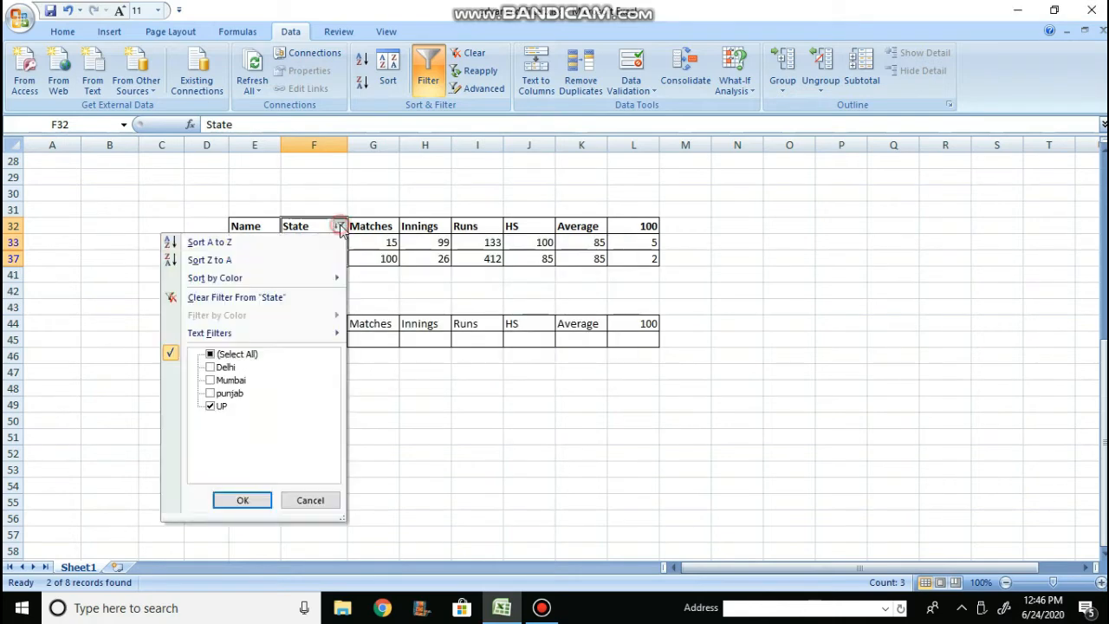
# Include Delhi alongside UP in the State column filter
pyautogui.click(340, 226)
pyautogui.click(210, 367)
pyautogui.click(242, 501)
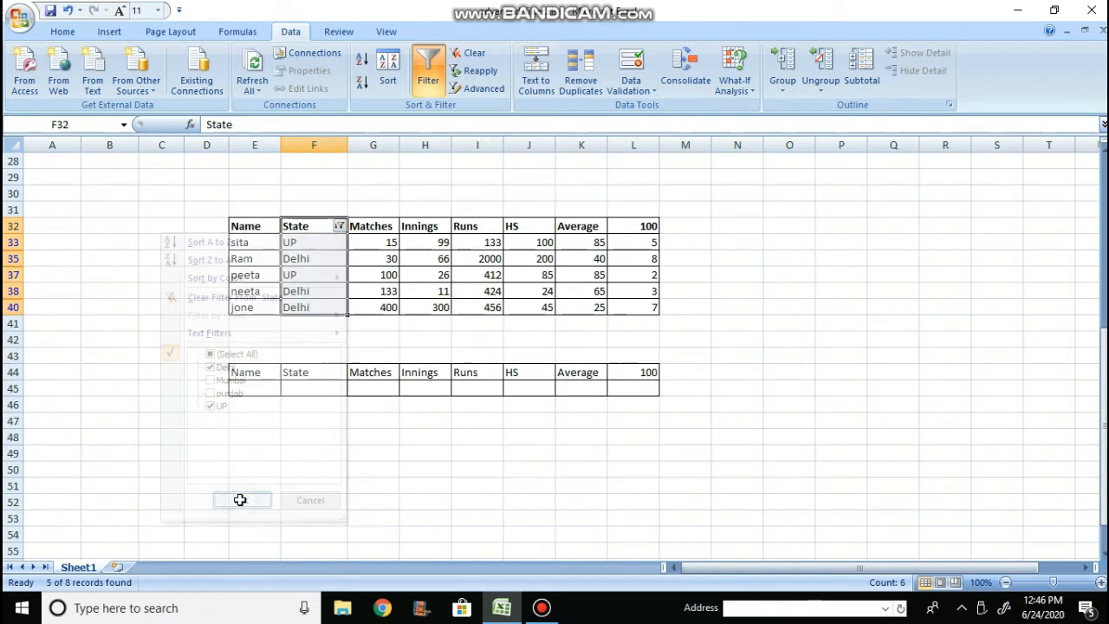
# Sort the Delhi and UP rows from A to Z by State through the column's filter options, with the selection expanded
pyautogui.click(340, 226)
pyautogui.click(285, 241)
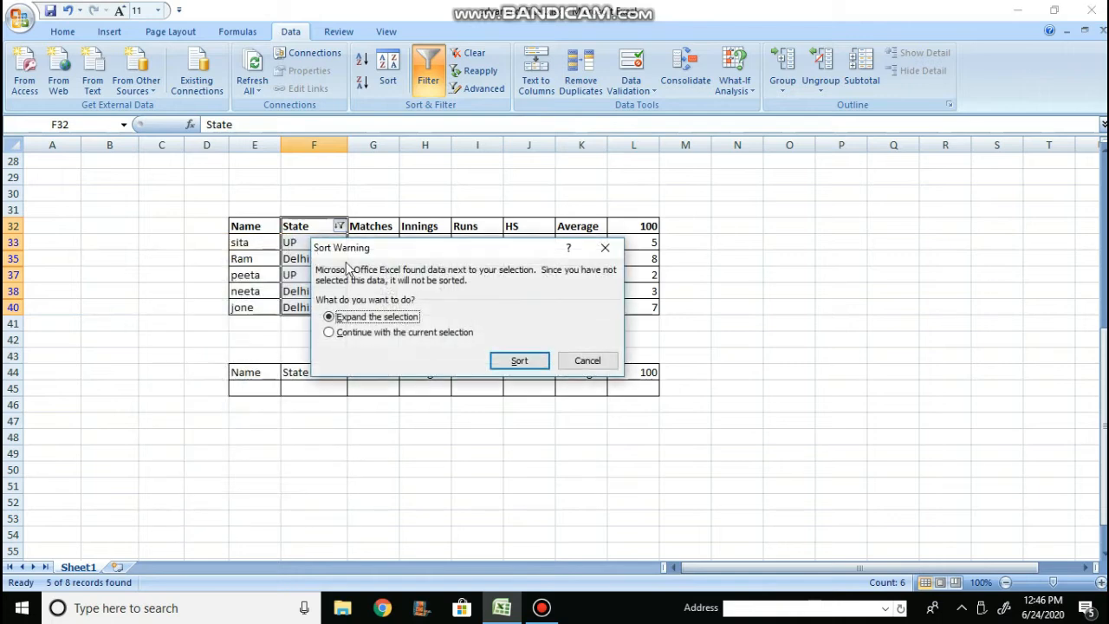
pyautogui.click(520, 362)
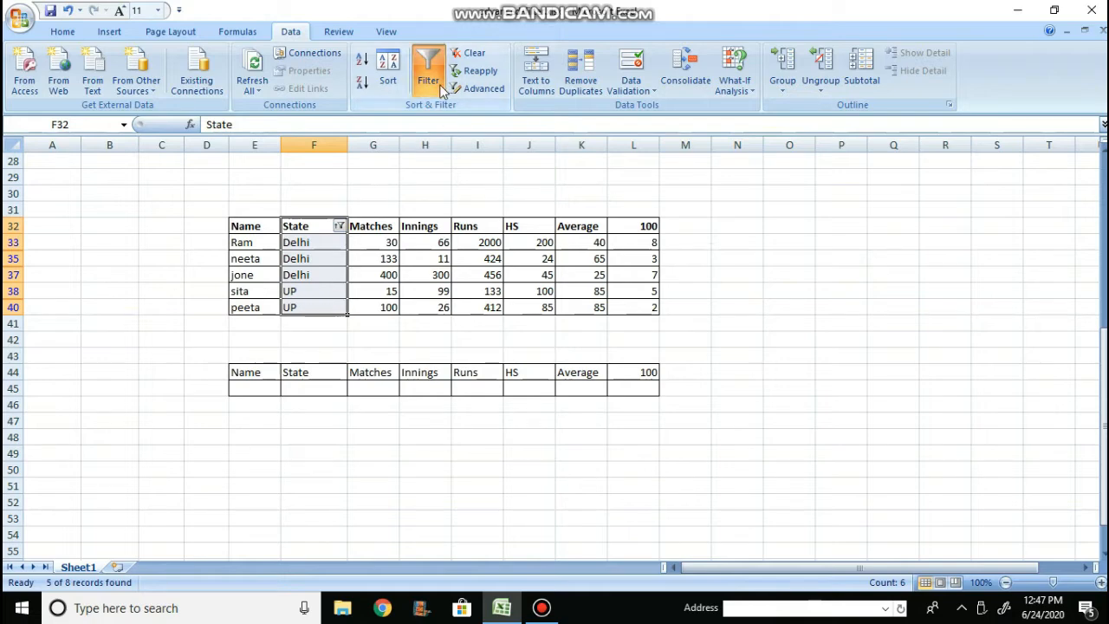
# Try Mumbai and punjab instead of Delhi and UP in the State filter, and sort from Z to A with the selection expanded
pyautogui.click(339, 227)
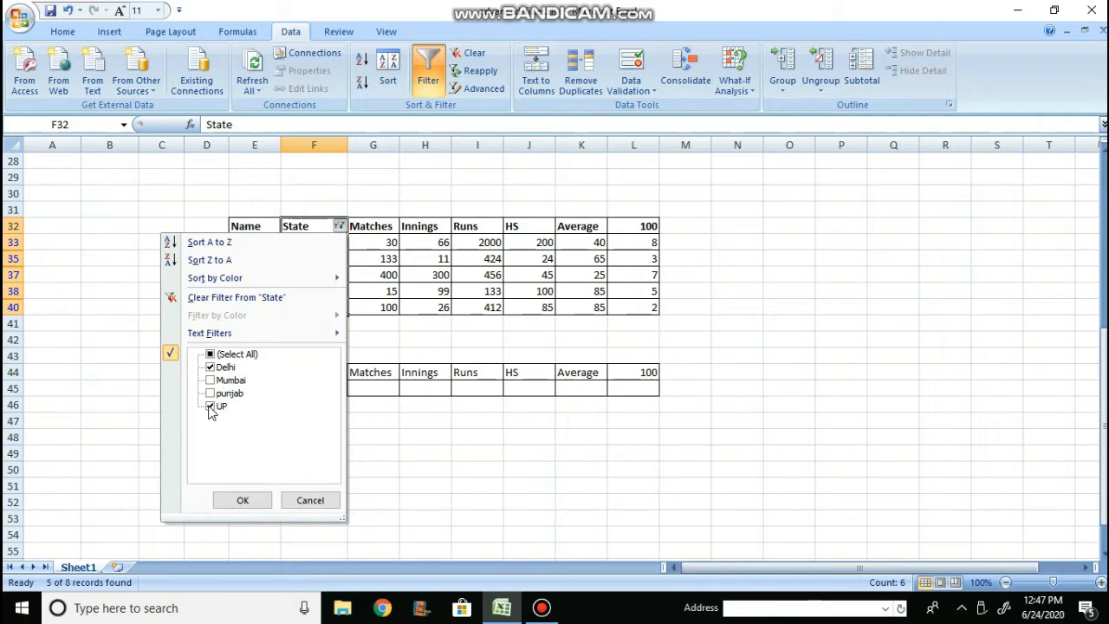
pyautogui.click(210, 407)
pyautogui.click(210, 368)
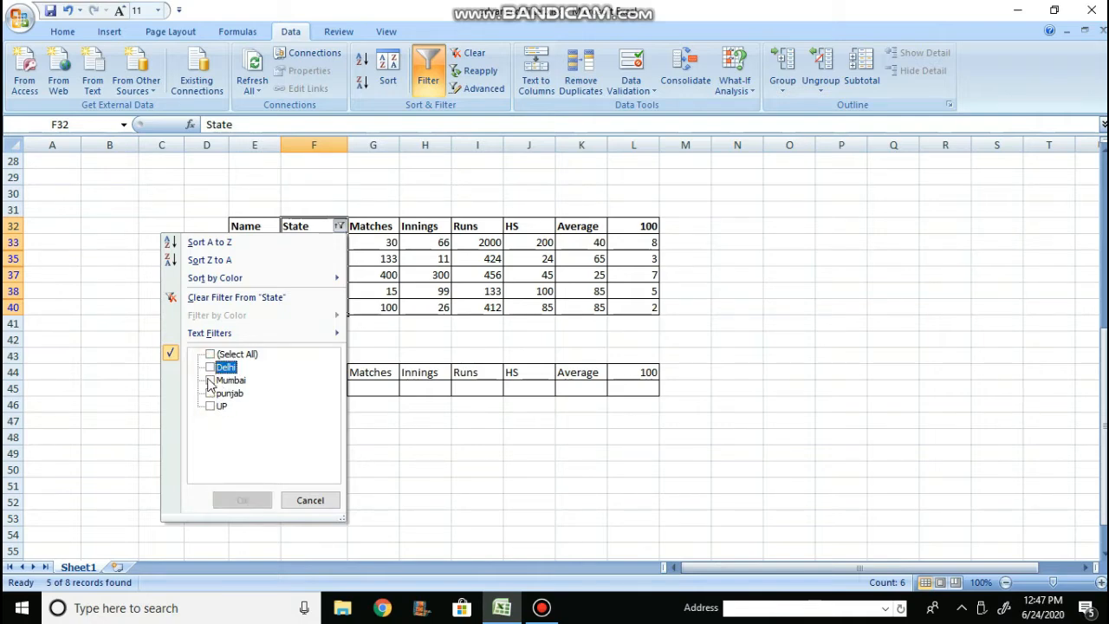
pyautogui.click(209, 380)
pyautogui.click(210, 394)
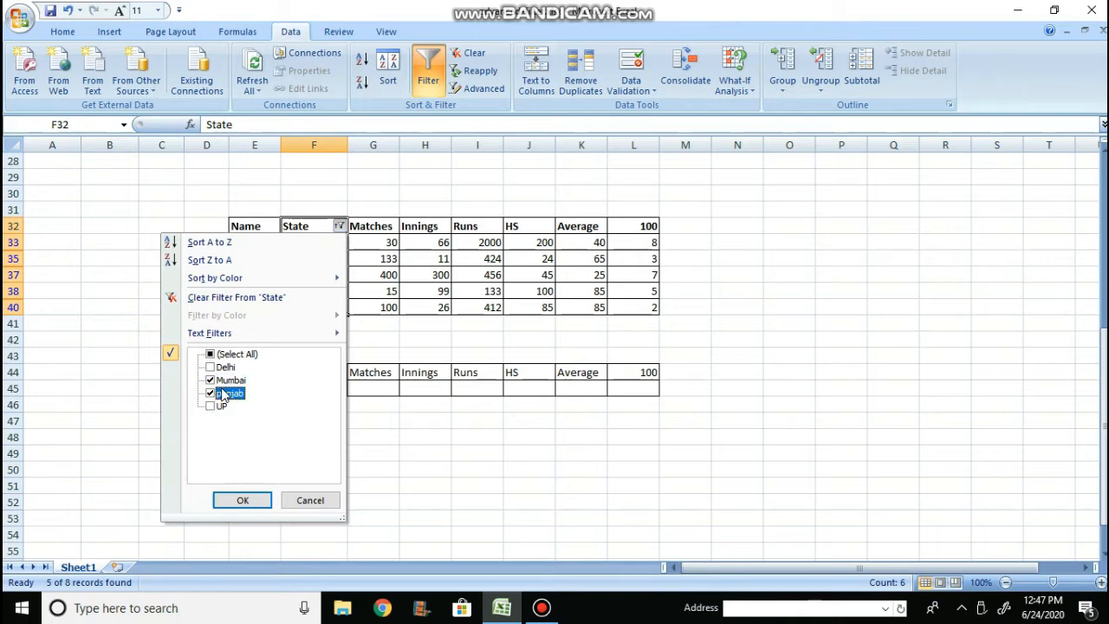
pyautogui.click(206, 263)
pyautogui.click(512, 360)
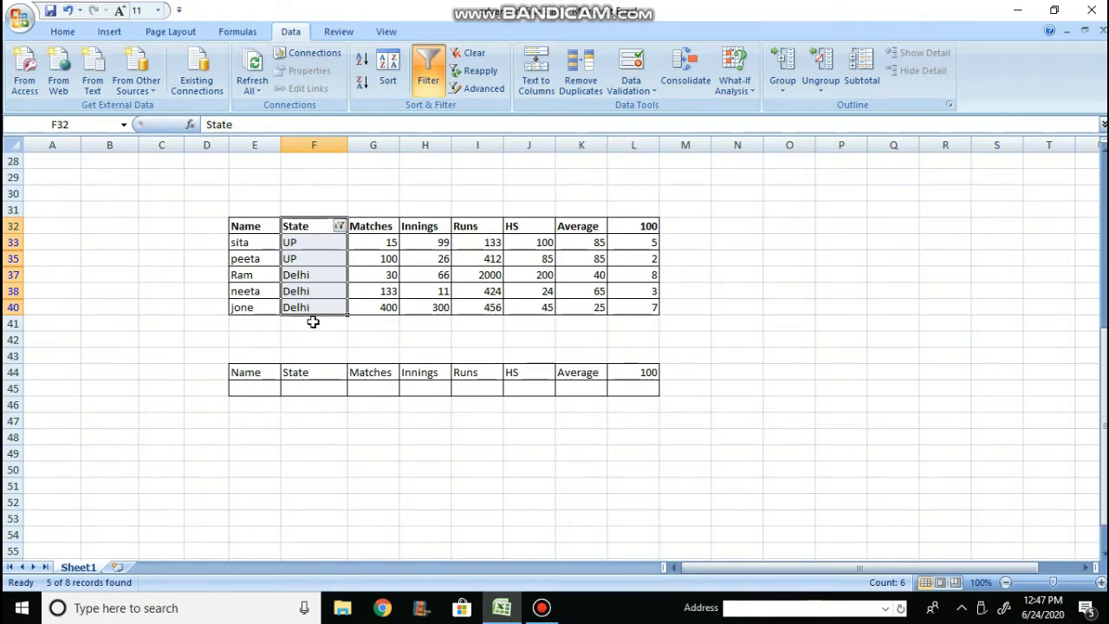
# Try only punjab in the State filter, and sort from A to Z with the selection expanded
pyautogui.click(341, 227)
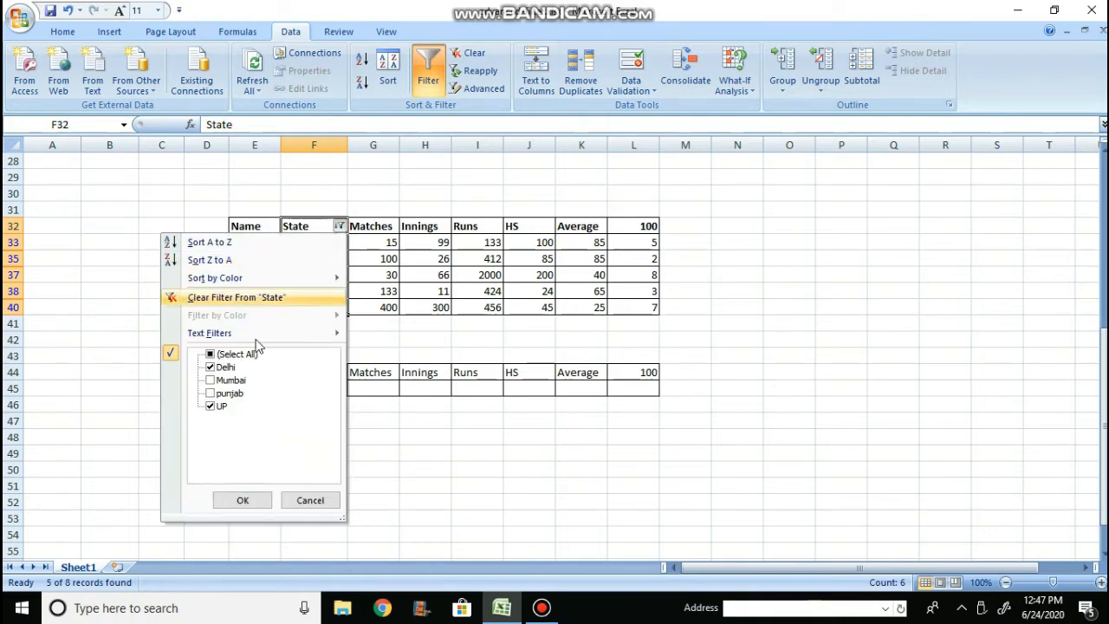
pyautogui.click(210, 394)
pyautogui.click(212, 407)
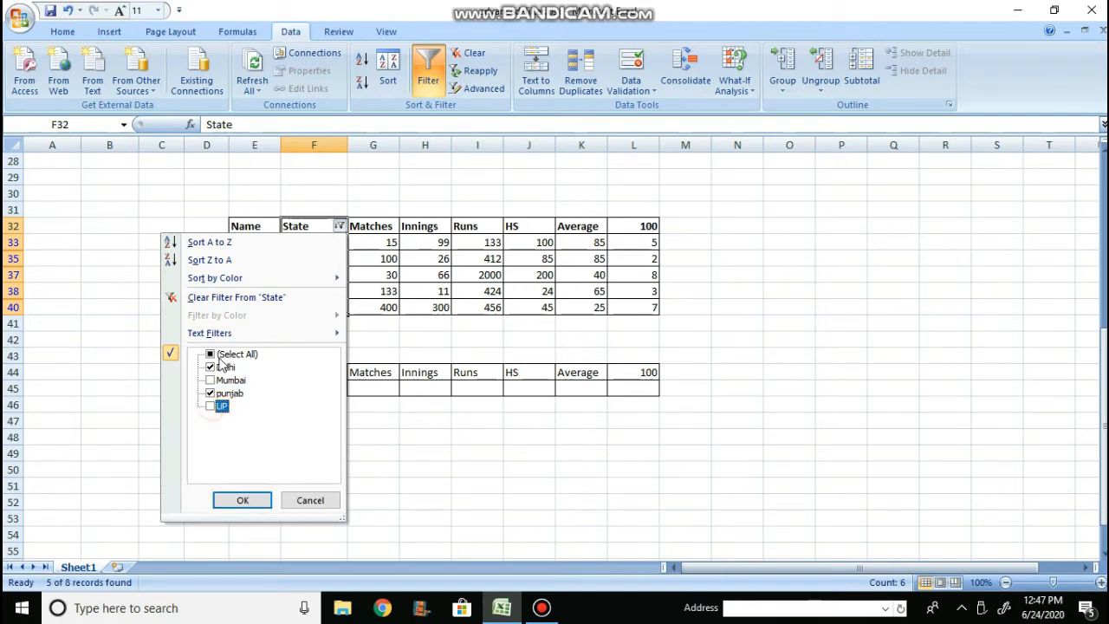
pyautogui.click(210, 369)
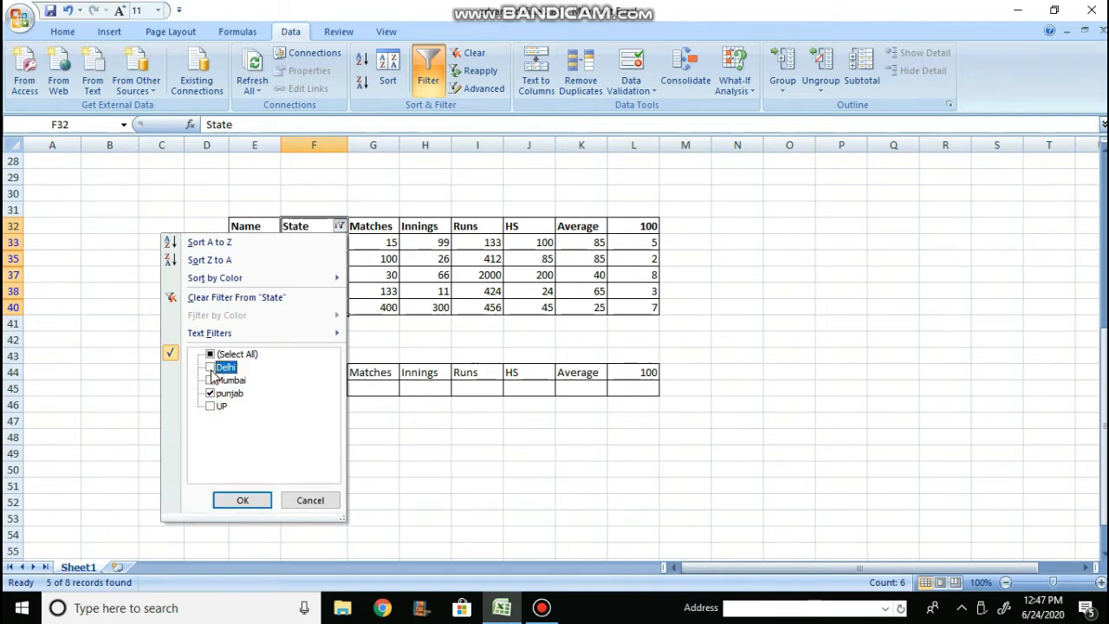
pyautogui.click(208, 243)
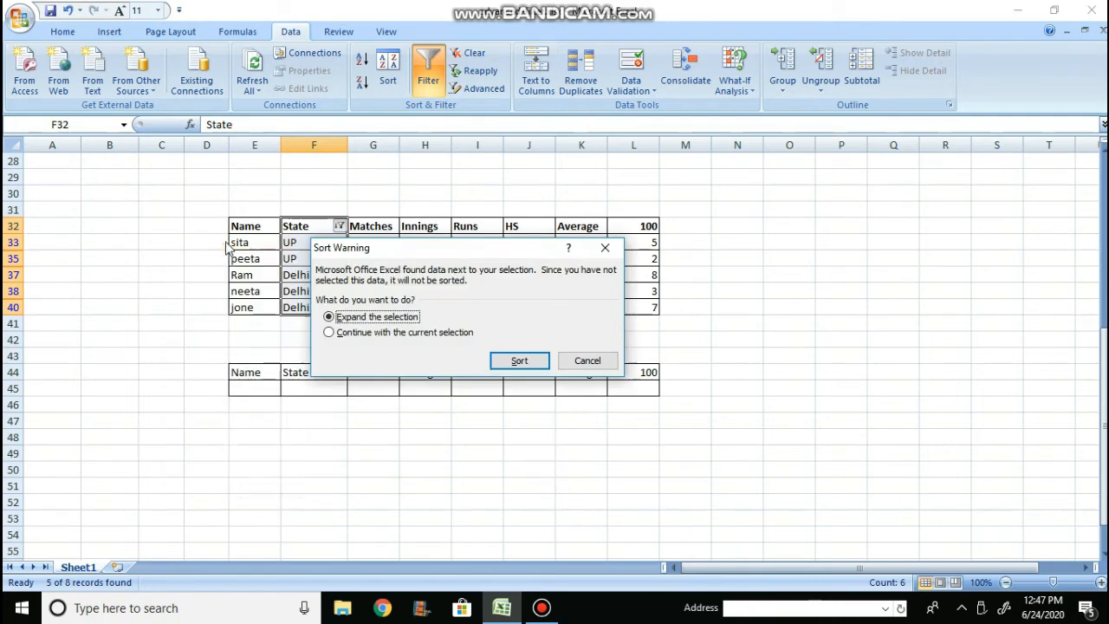
pyautogui.click(520, 362)
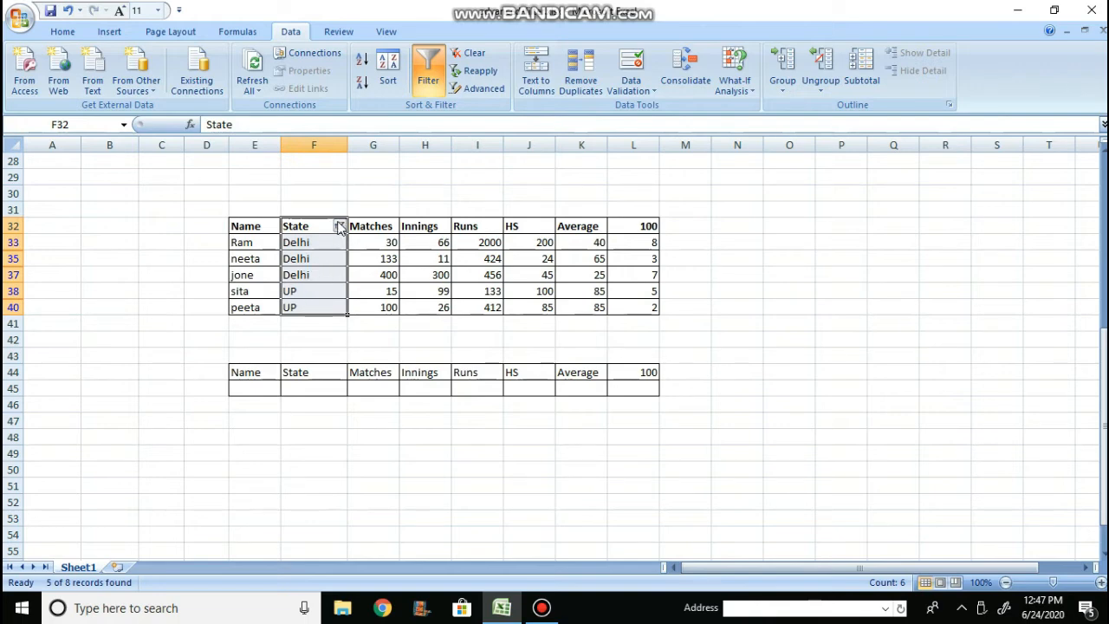
# Include Mumbai and punjab alongside Delhi and UP in the State column filter
pyautogui.click(339, 227)
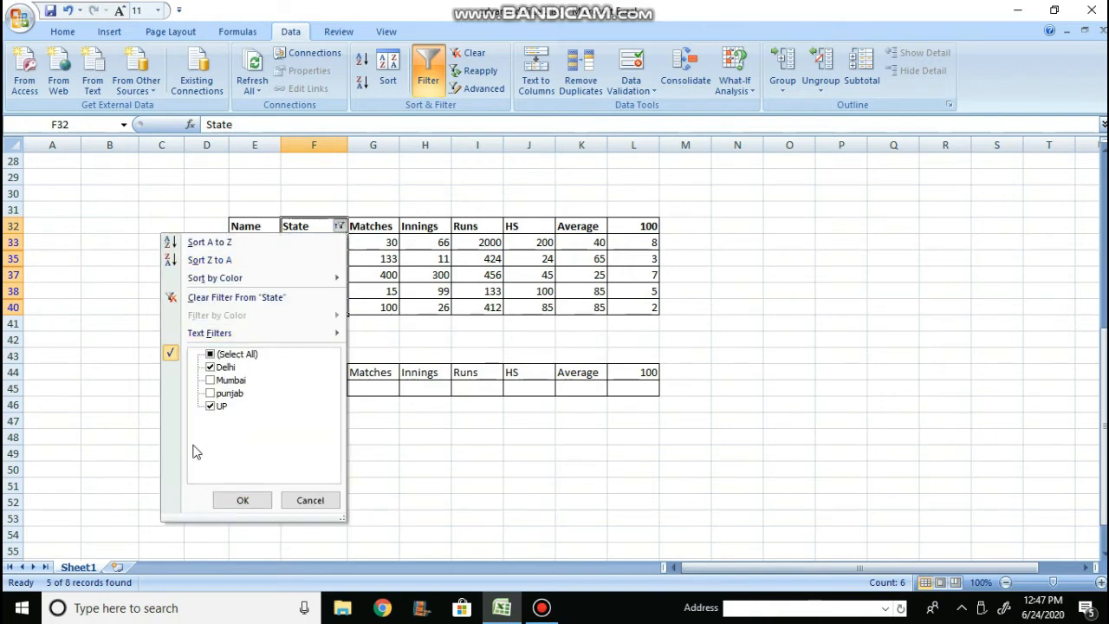
pyautogui.click(252, 503)
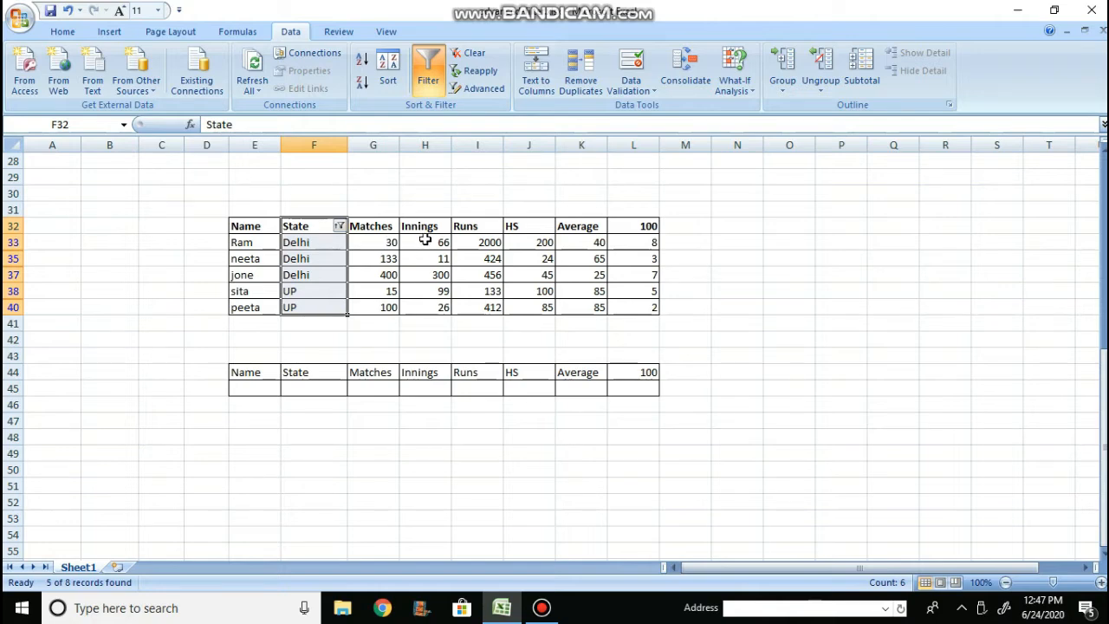
pyautogui.click(339, 227)
pyautogui.click(227, 379)
pyautogui.click(227, 393)
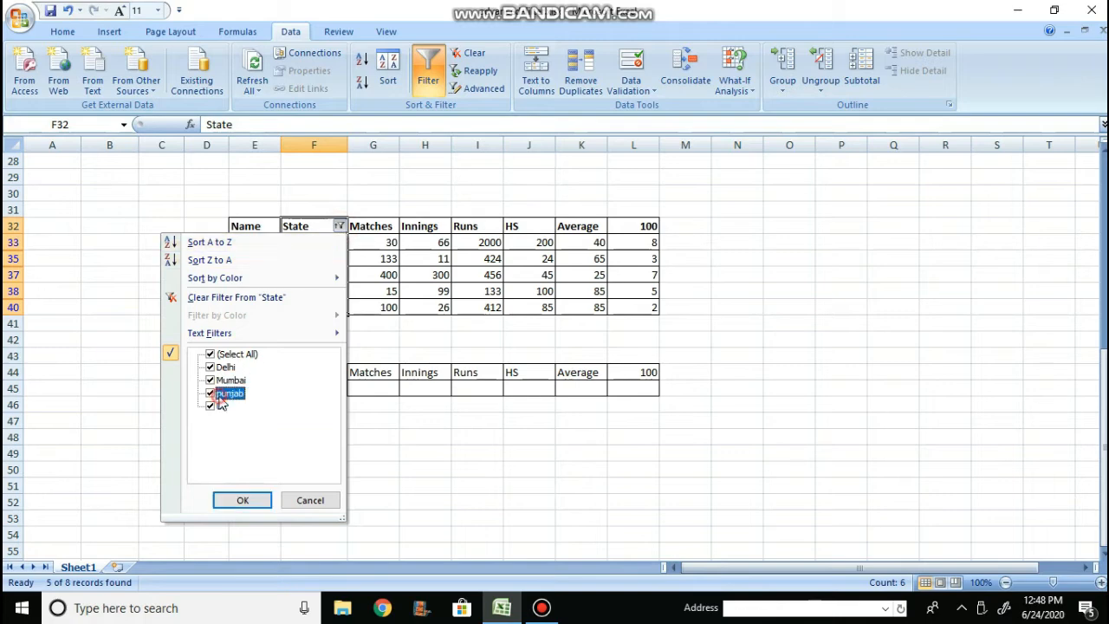
pyautogui.click(241, 501)
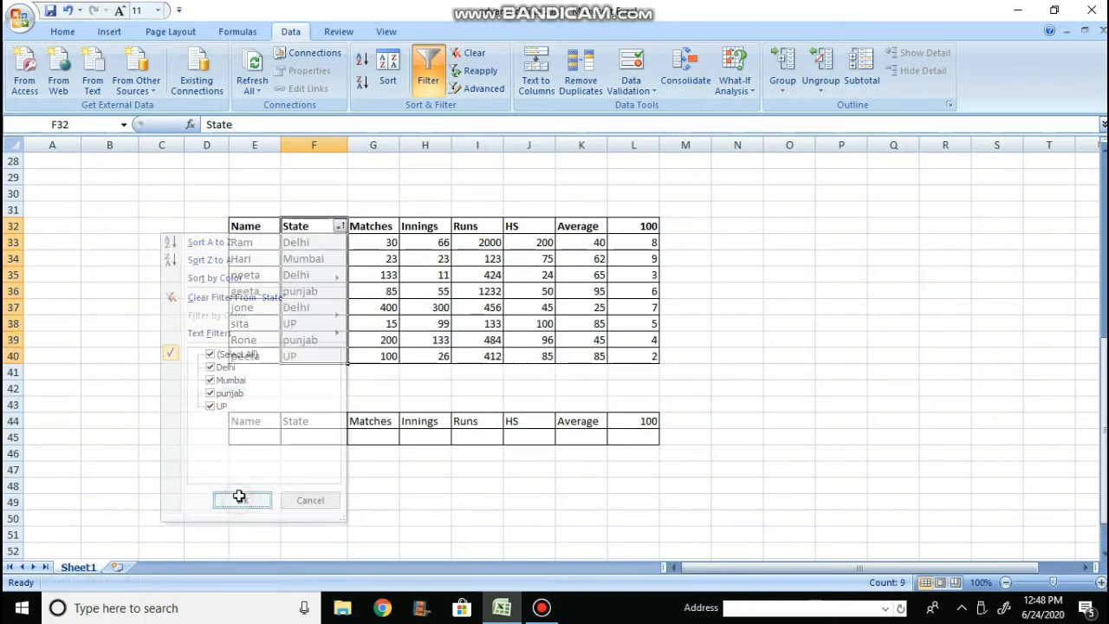
# Turn off the State column's filter and apply a filter to the Innings and Runs cells in row 36
pyautogui.click(472, 343)
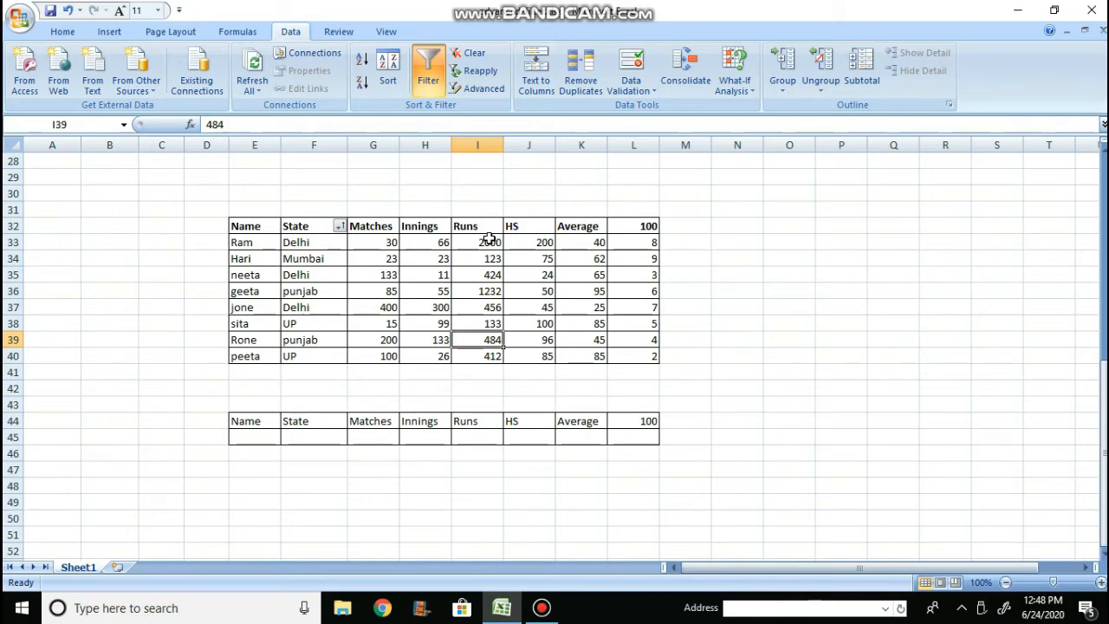
pyautogui.moveTo(456, 291); pyautogui.dragTo(438, 291)
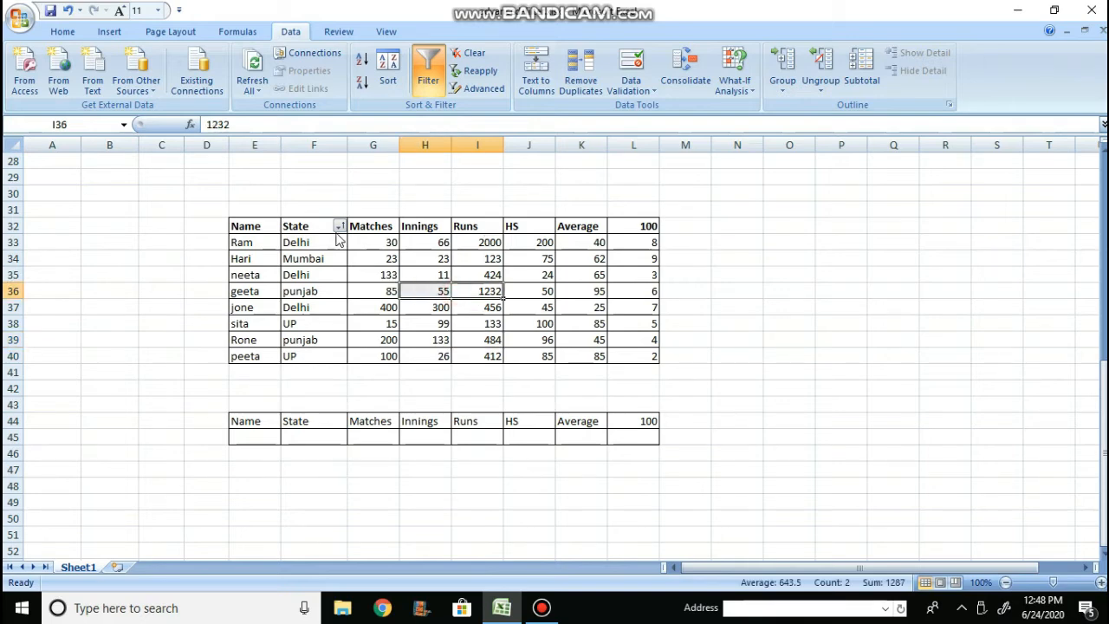
pyautogui.click(337, 228)
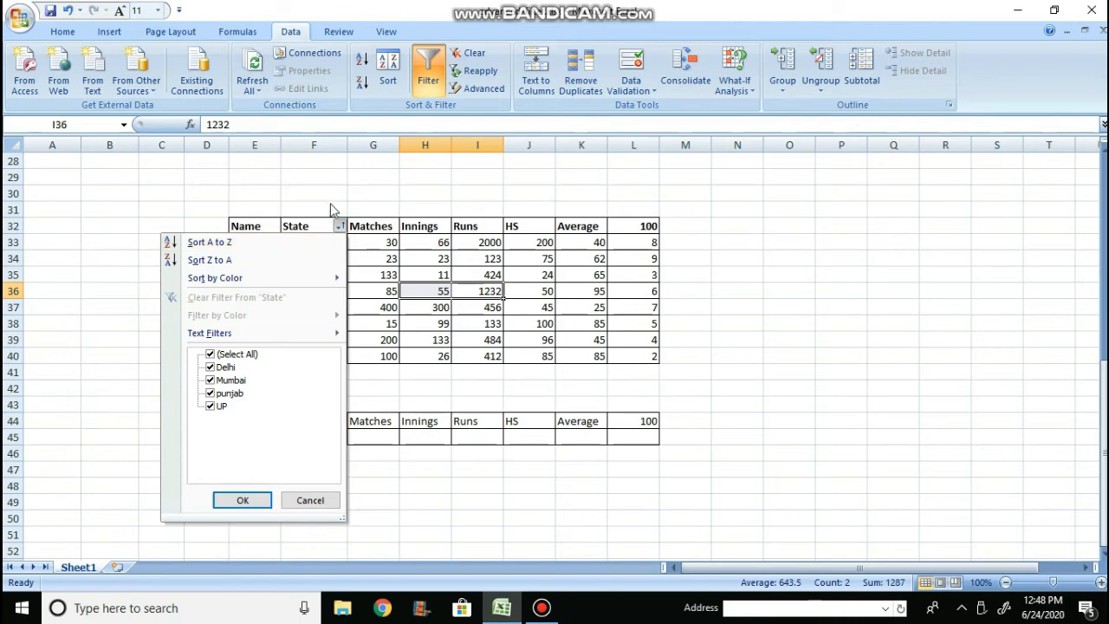
pyautogui.click(330, 205)
pyautogui.click(428, 77)
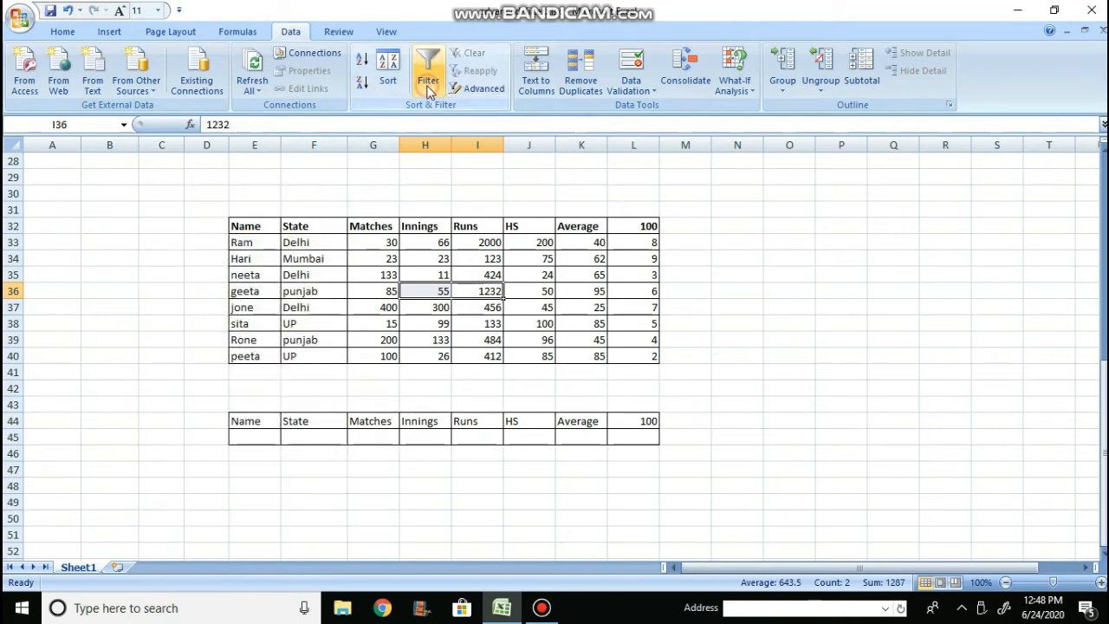
pyautogui.click(440, 85)
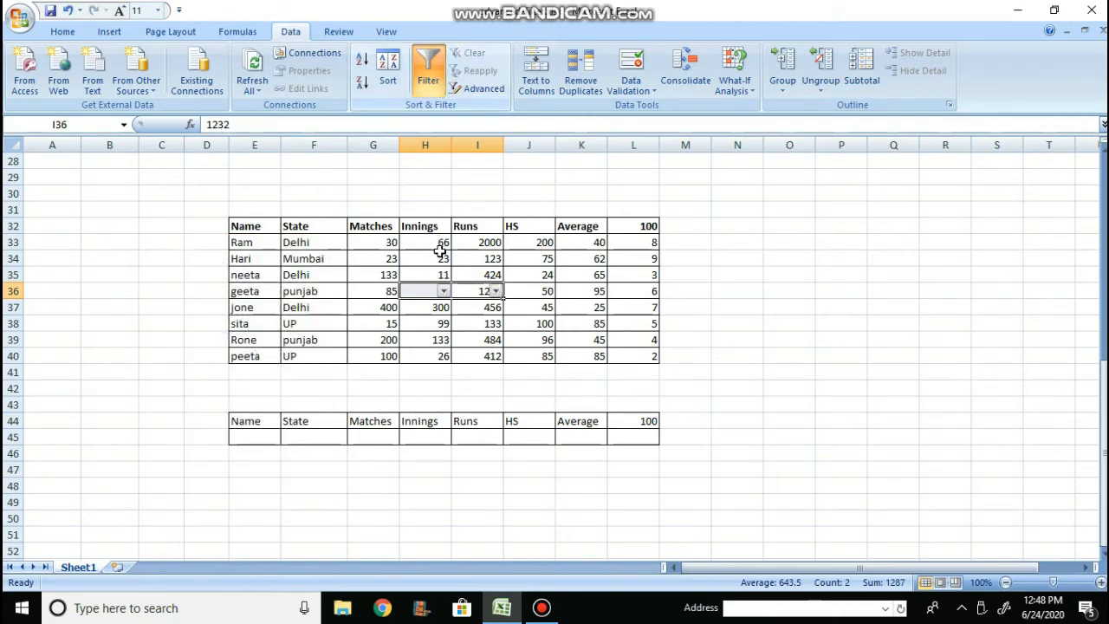
# Undo the State filters and sorts to restore the table's earlier row order, and leave the table without a filter
pyautogui.hotkey('ctrl', 'z')
pyautogui.hotkey('ctrl', 'z')
pyautogui.hotkey('ctrl', 'z')
pyautogui.hotkey('ctrl', 'z')
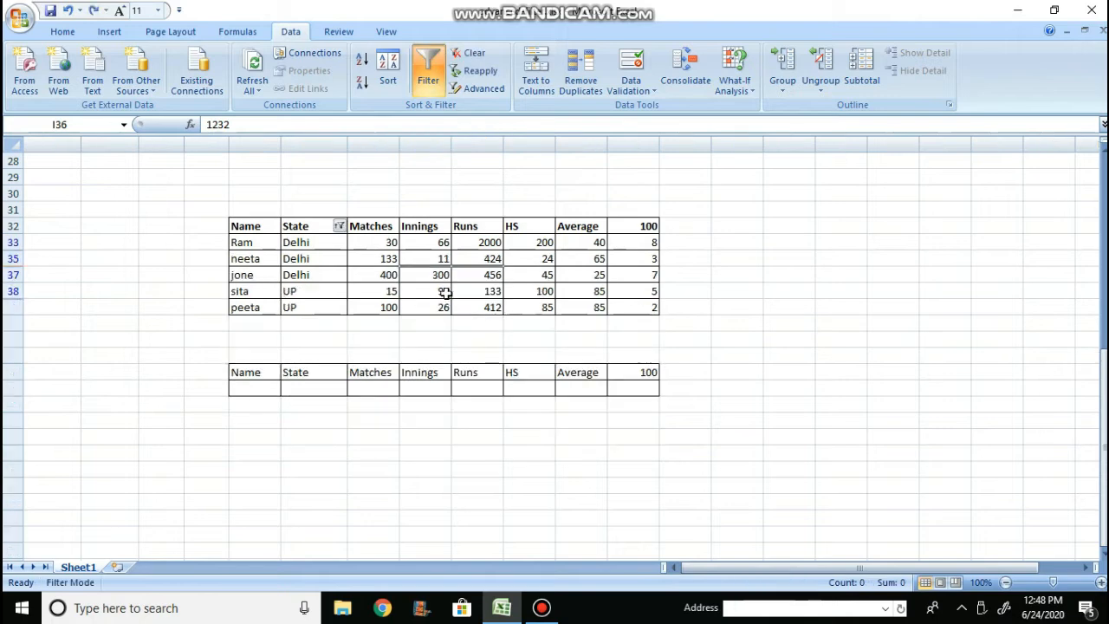
pyautogui.hotkey('ctrl', 'z')
pyautogui.hotkey('ctrl', 'z')
pyautogui.hotkey('ctrl', 'z')
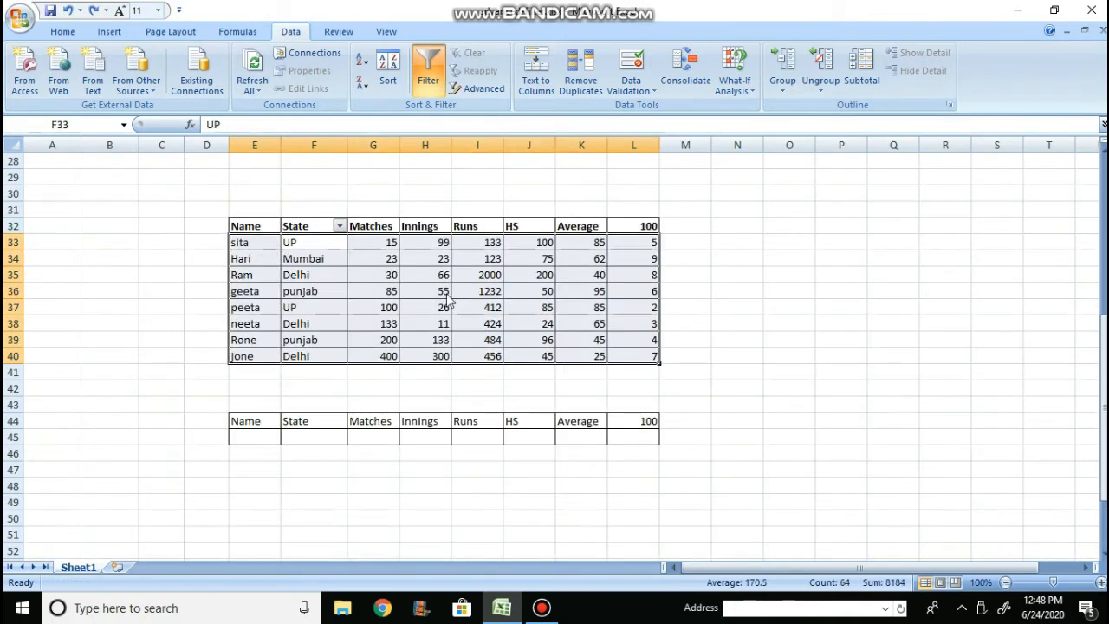
pyautogui.click(789, 264)
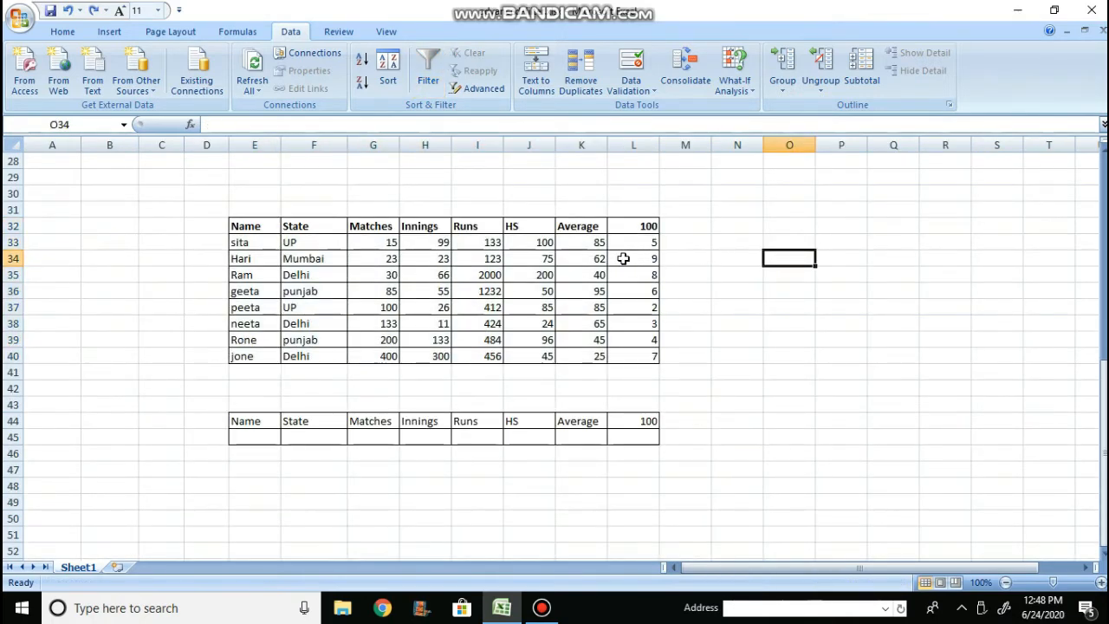
pyautogui.click(321, 242)
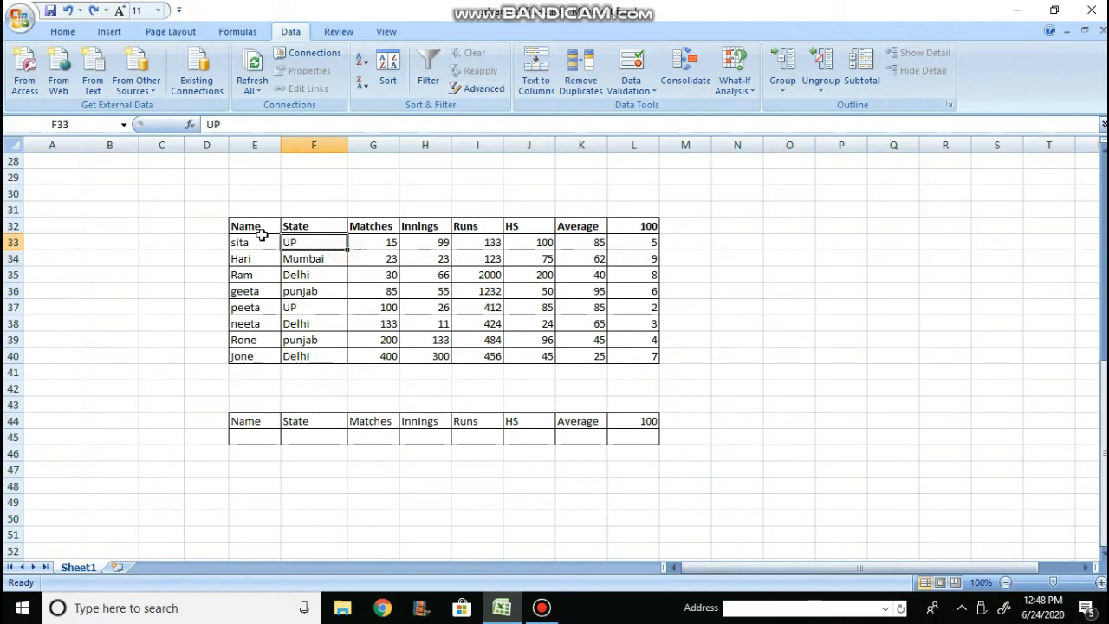
pyautogui.moveTo(245, 226); pyautogui.dragTo(641, 358)
pyautogui.click(699, 353)
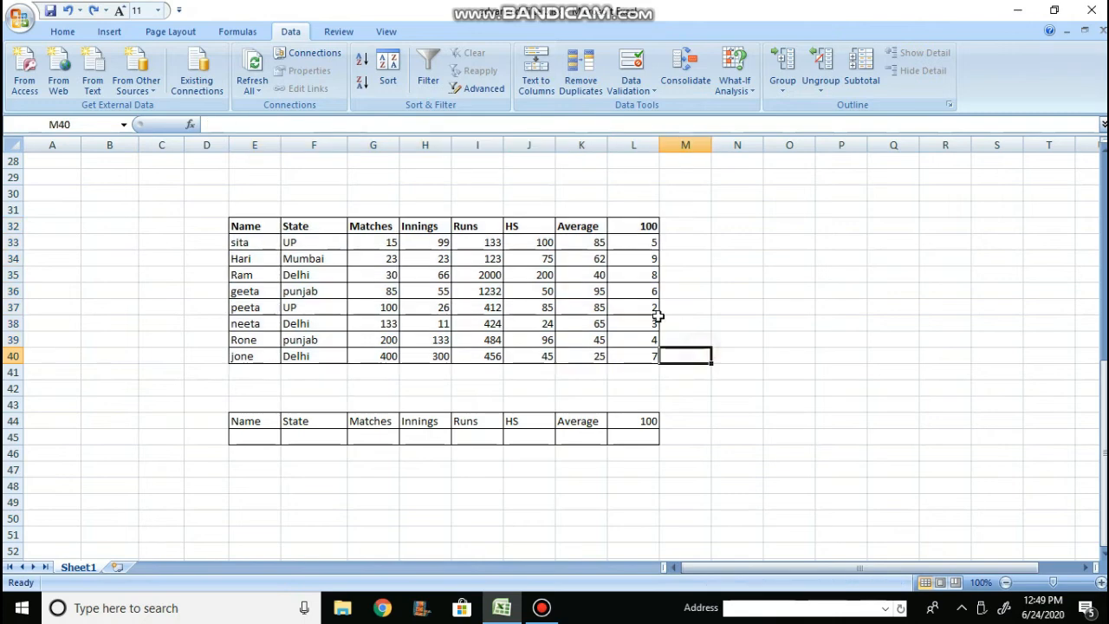
pyautogui.moveTo(238, 224); pyautogui.dragTo(624, 358)
pyautogui.click(579, 404)
pyautogui.moveTo(260, 436); pyautogui.dragTo(615, 436)
pyautogui.click(591, 468)
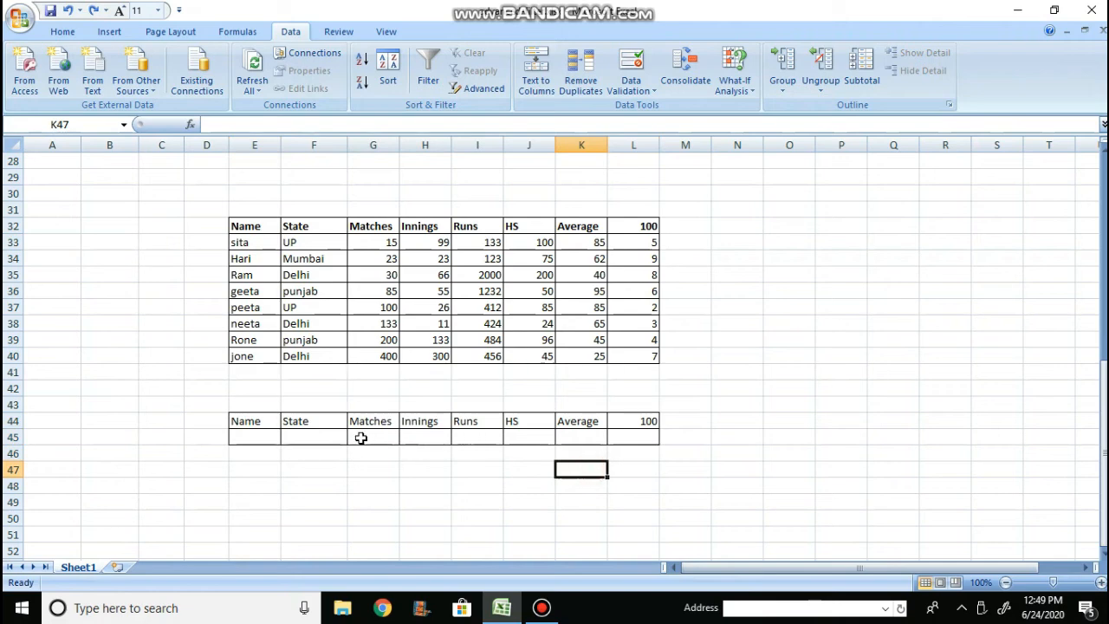
# Enter UP as the State criterion in cell F45 of the criteria table below the data
pyautogui.click(310, 436)
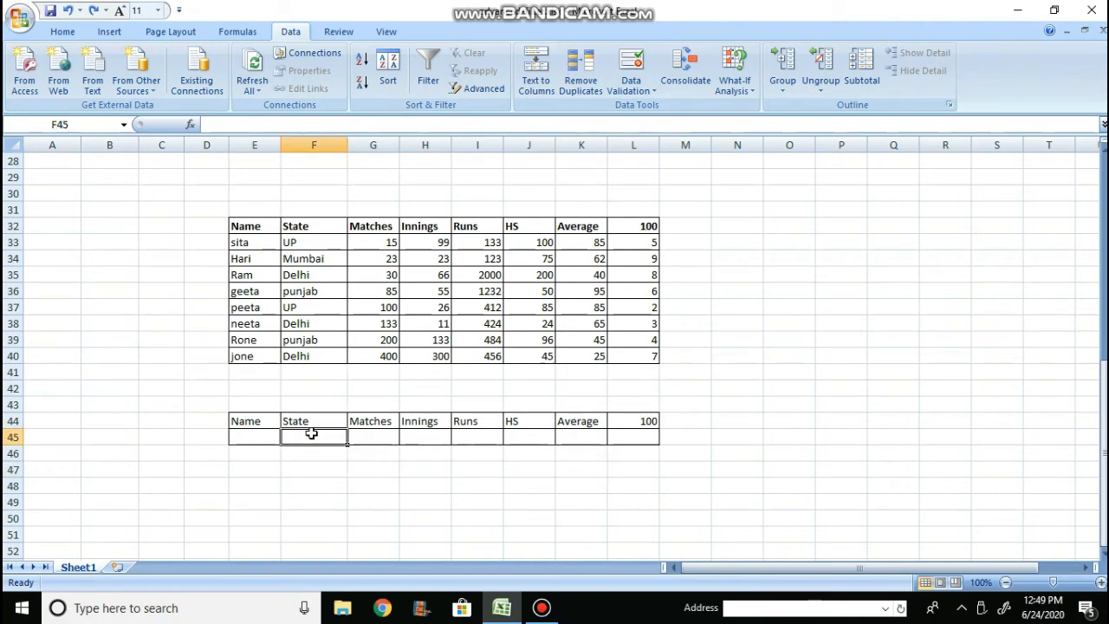
pyautogui.write('UP')
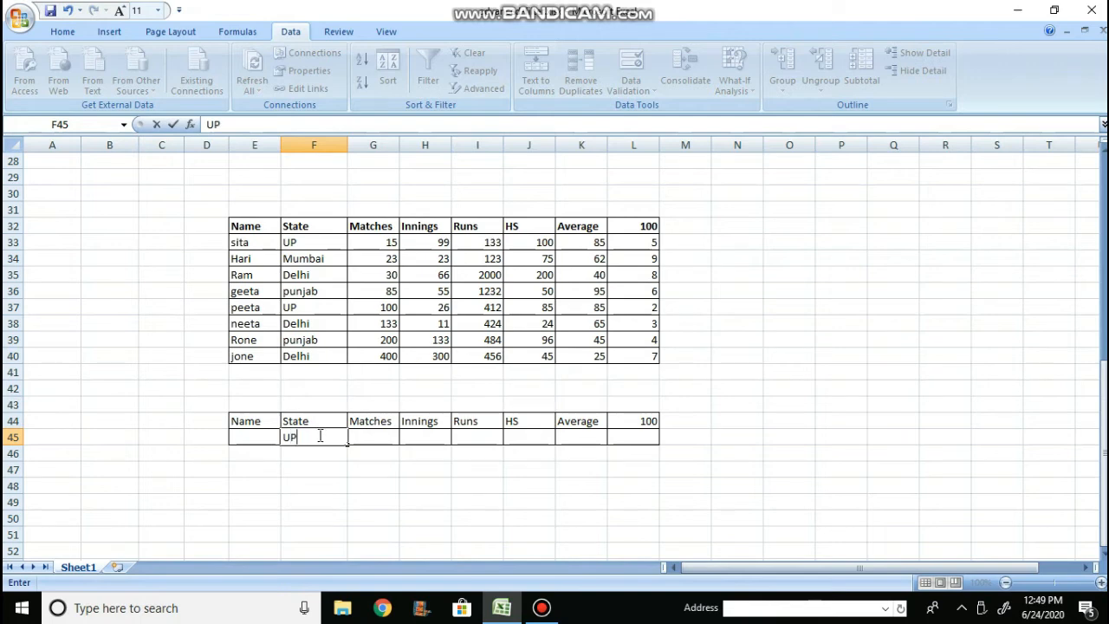
pyautogui.click(327, 442)
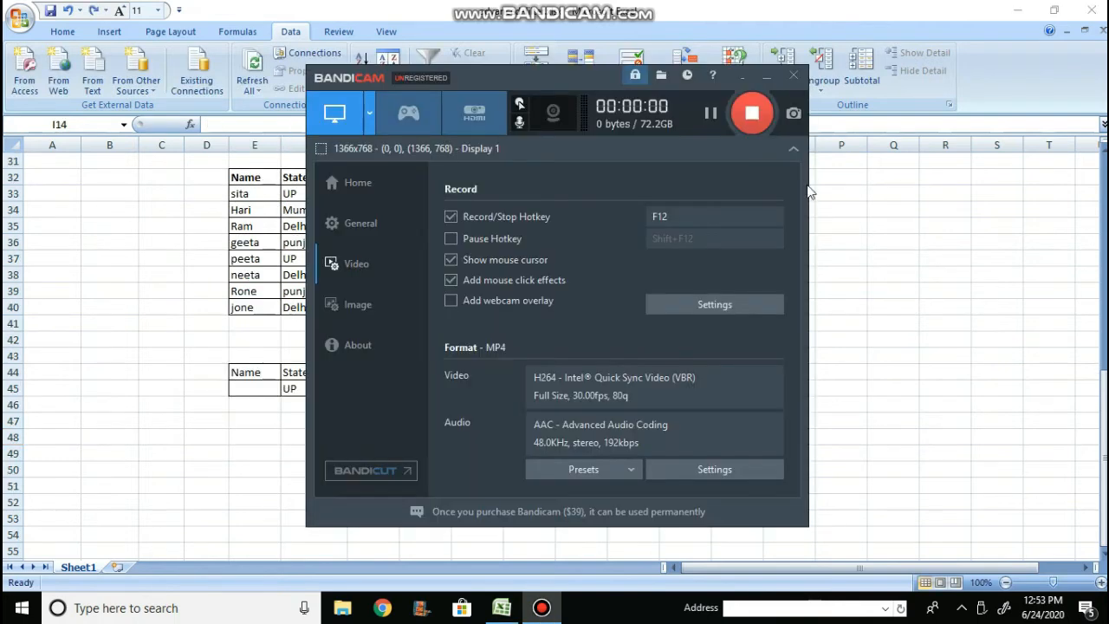
# Filter the player table E32:L40 in place with an Advanced Filter, using E44:L45 with the UP State criterion as criteria range
pyautogui.scroll(2, 594, 280)
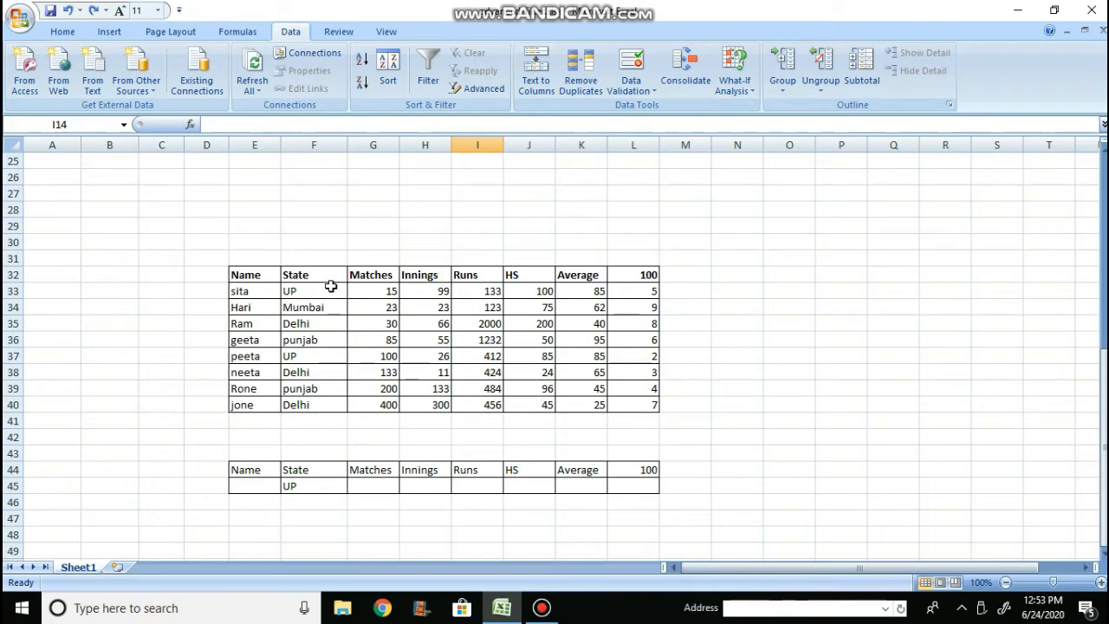
pyautogui.click(483, 89)
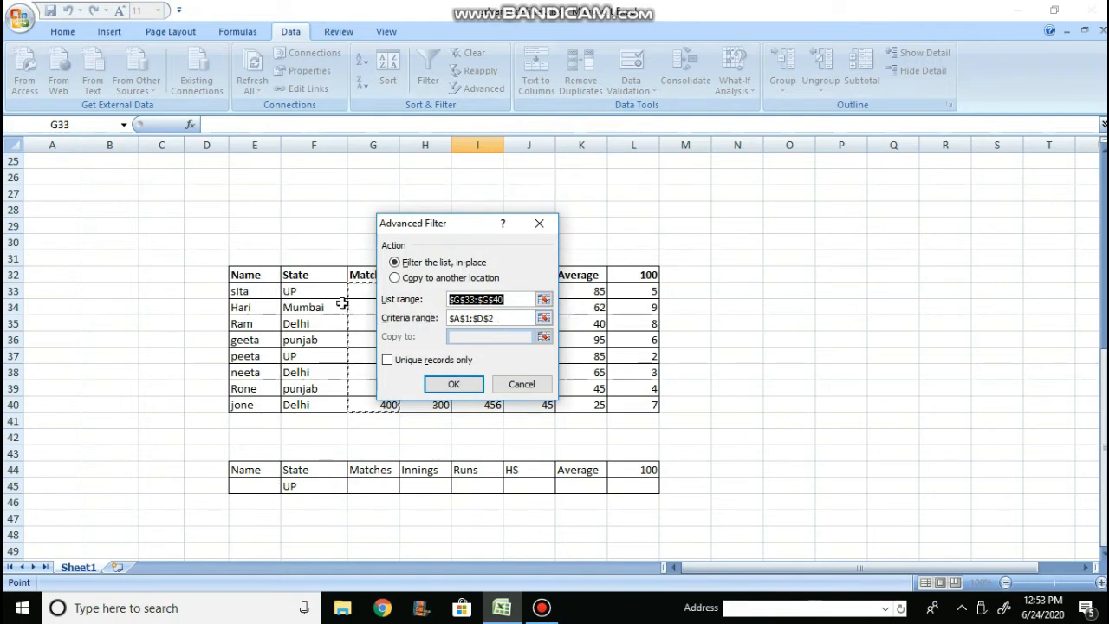
pyautogui.moveTo(247, 277); pyautogui.dragTo(640, 409)
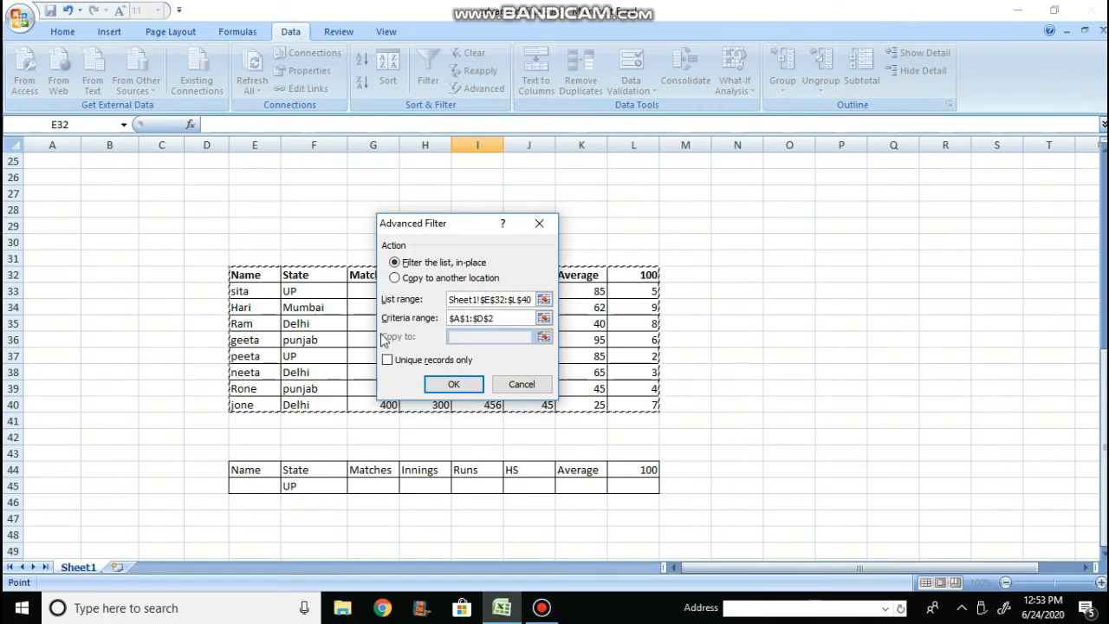
pyautogui.click(544, 319)
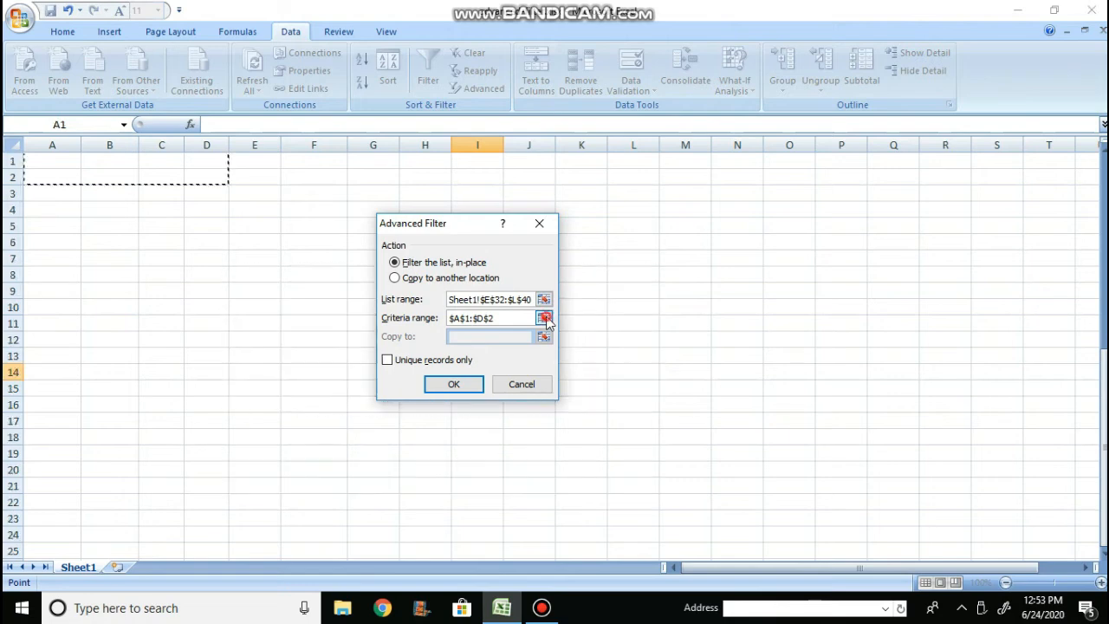
pyautogui.scroll(-8, 514, 337)
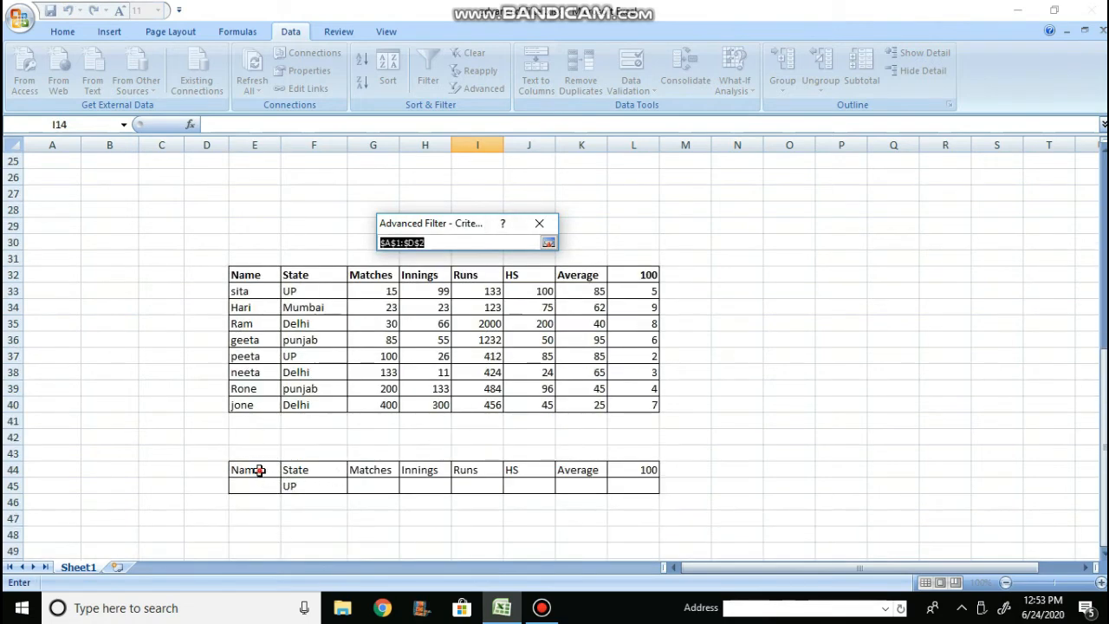
pyautogui.moveTo(258, 470); pyautogui.dragTo(648, 490)
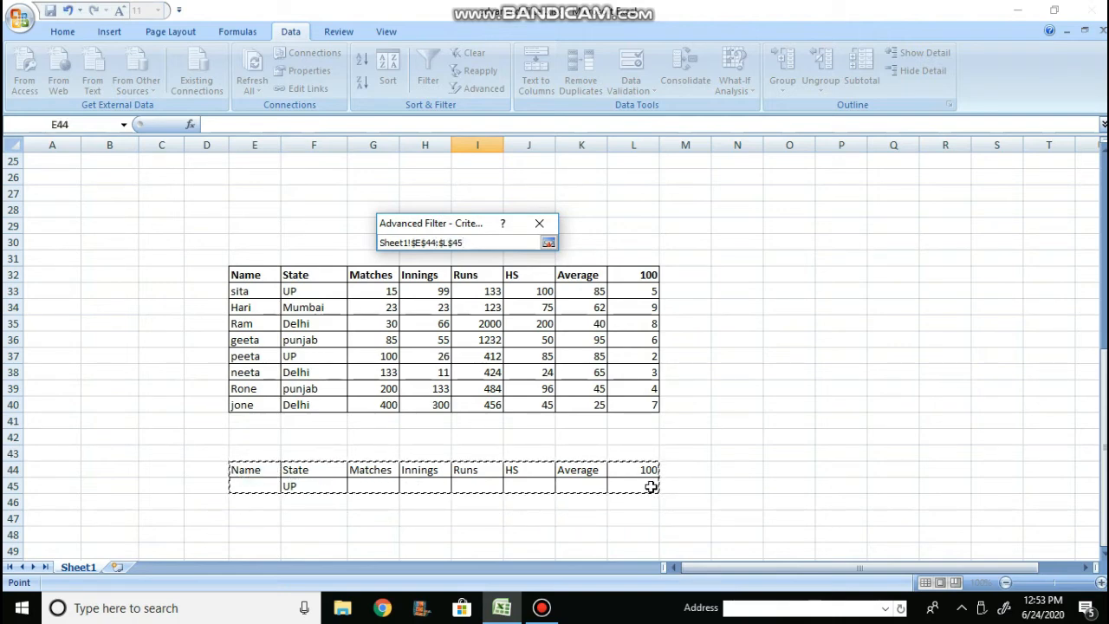
pyautogui.click(547, 245)
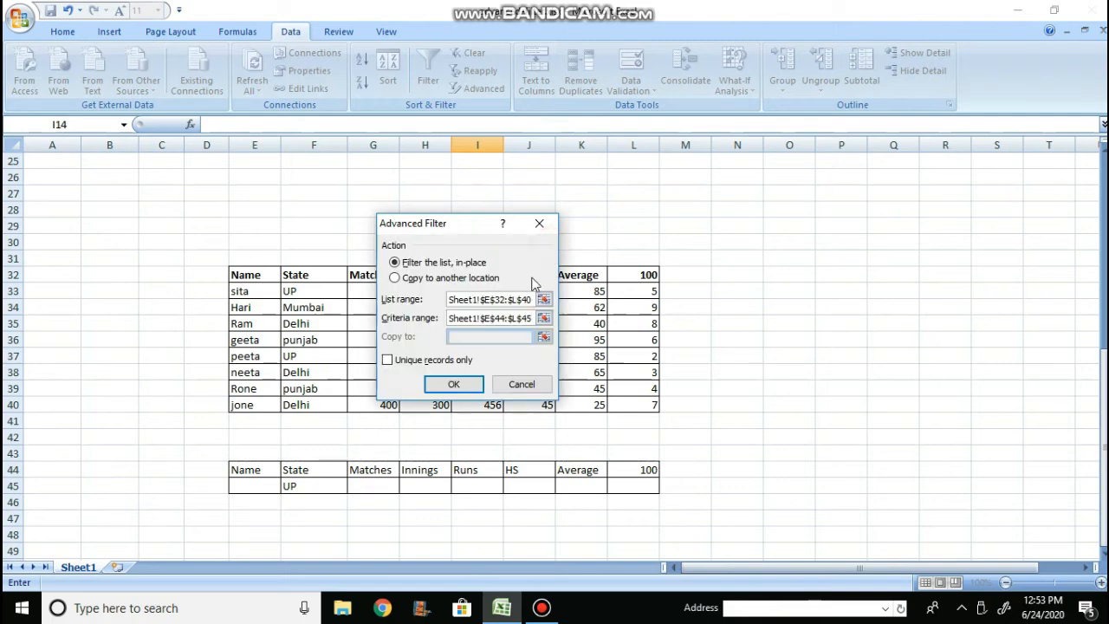
pyautogui.click(456, 386)
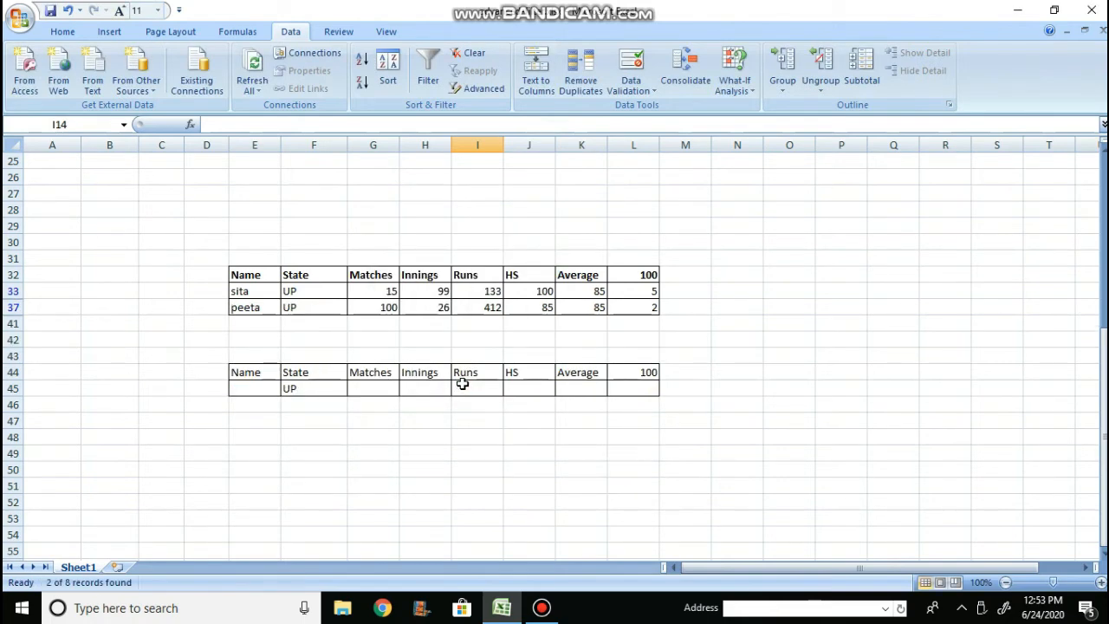
pyautogui.moveTo(316, 293); pyautogui.dragTo(316, 308)
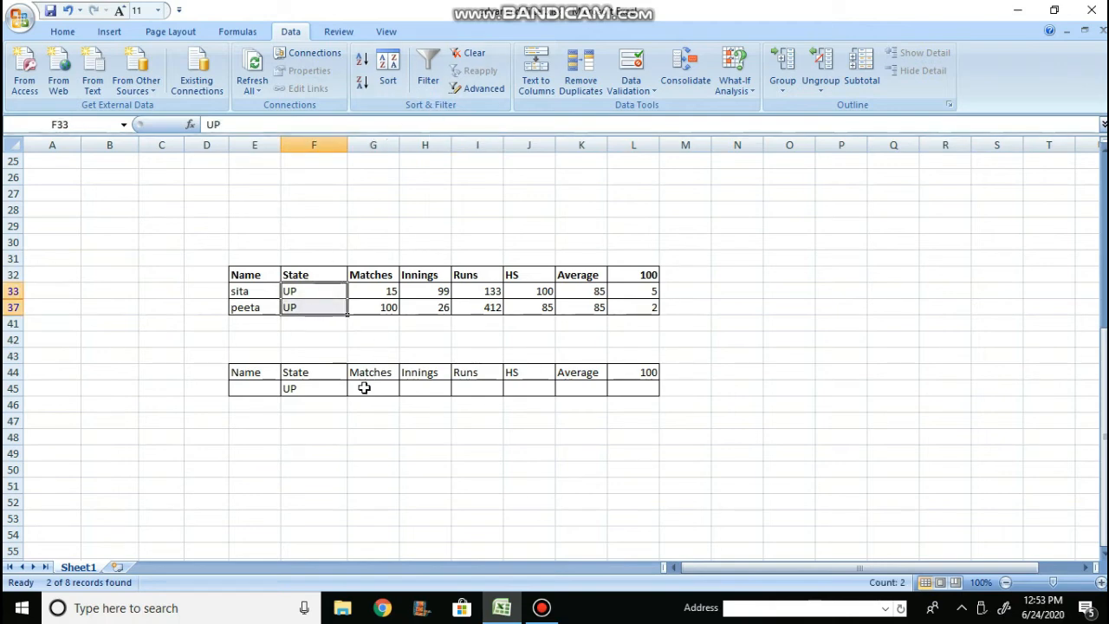
# Clear the filter from the player table and delete the UP criterion from cell F45
pyautogui.hotkey('alt', 'a')
pyautogui.press('c')
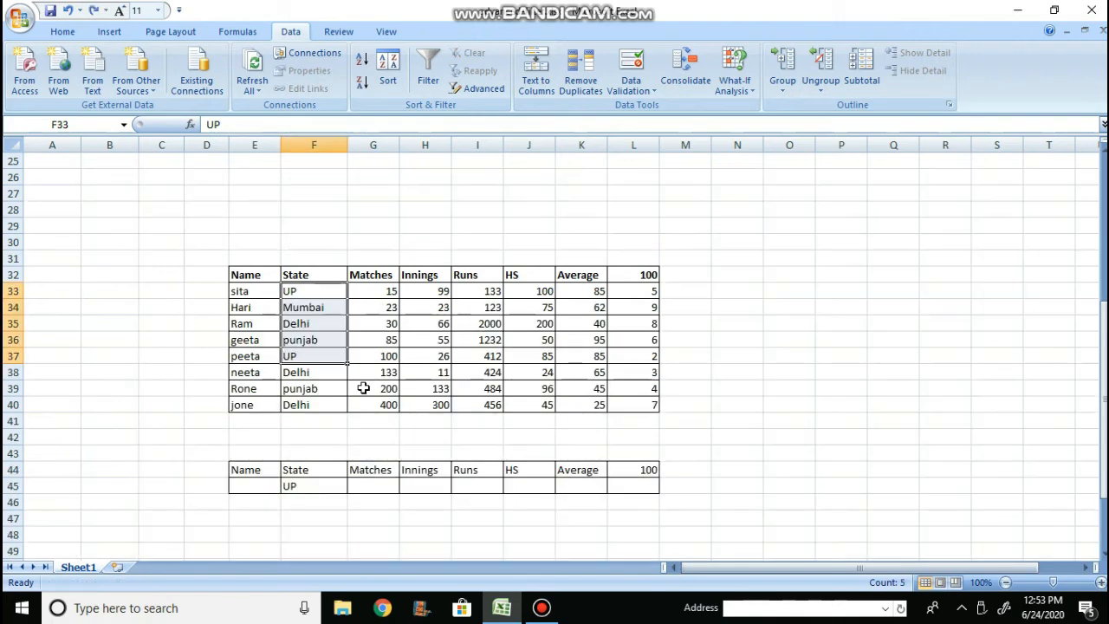
pyautogui.click(385, 486)
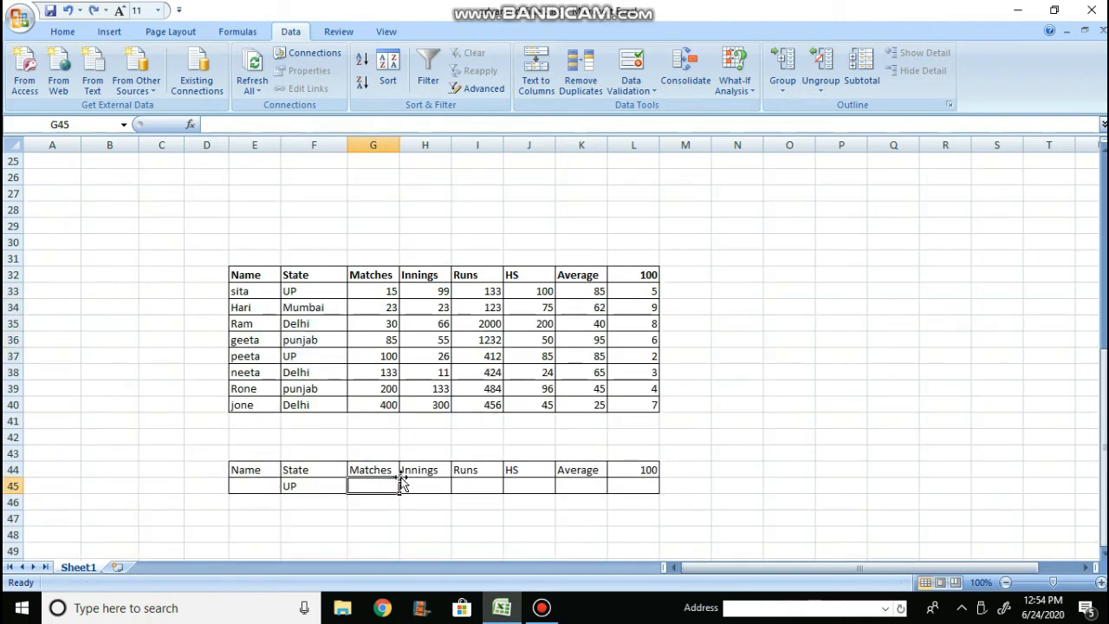
pyautogui.click(329, 487)
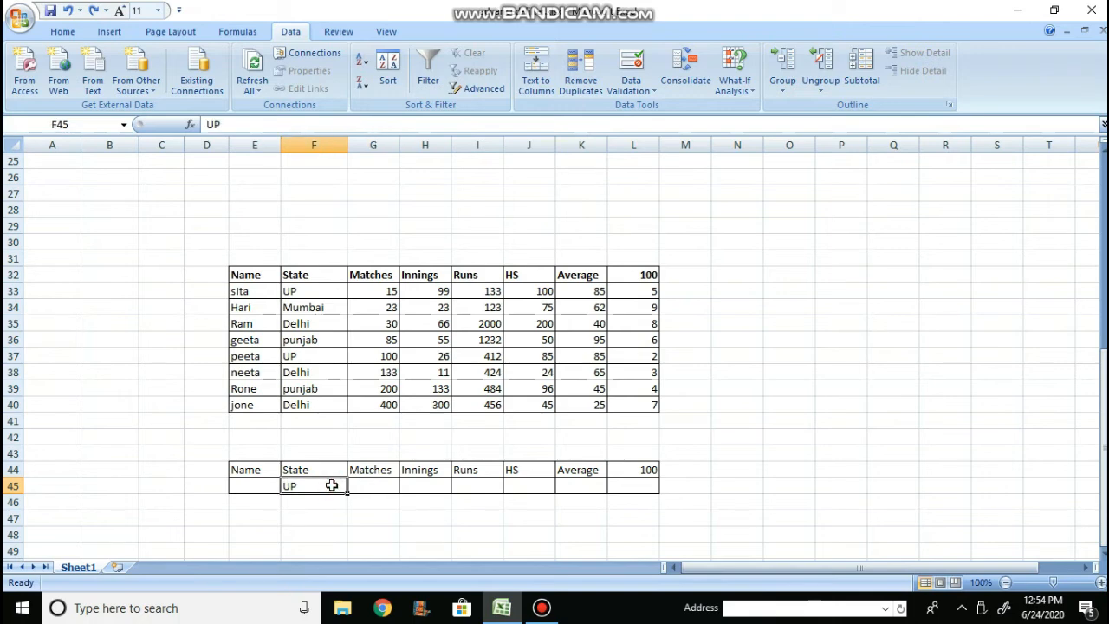
pyautogui.press('Delete')
# Enter >=60 as the Matches criterion in cell G45 of the criteria table
pyautogui.click(373, 485)
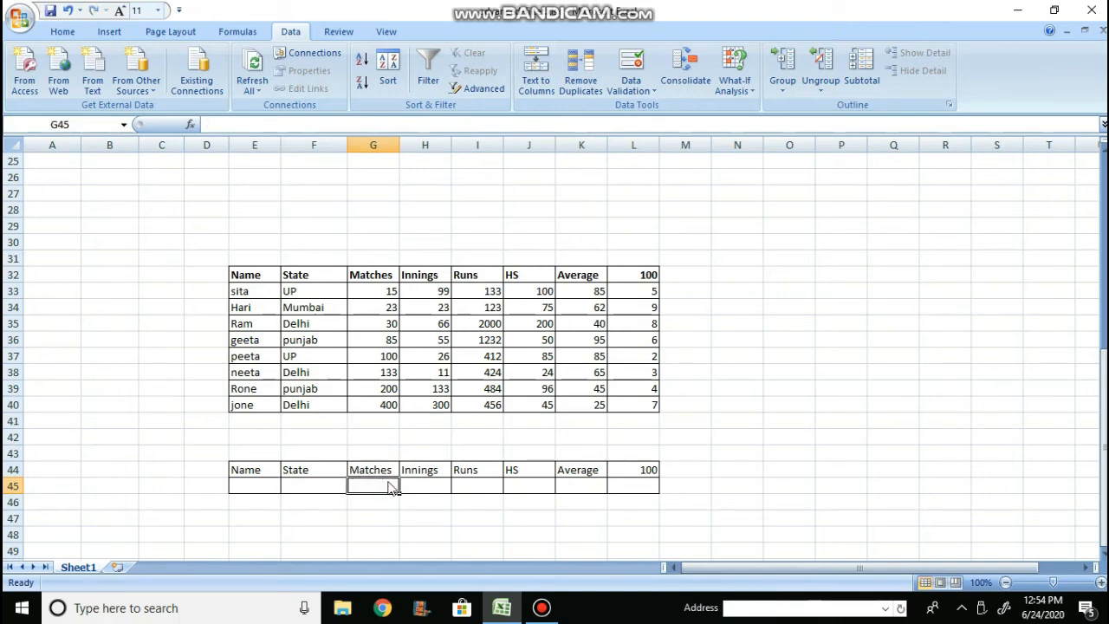
pyautogui.write('>')
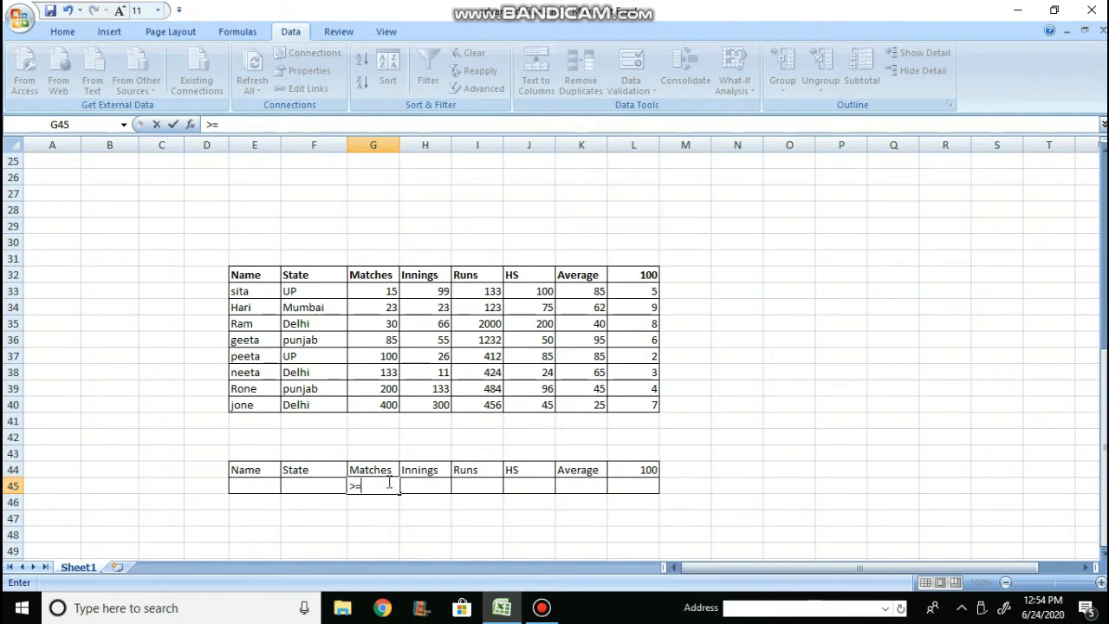
pyautogui.write('=60')
pyautogui.moveTo(252, 471); pyautogui.dragTo(646, 488)
# Apply an in-place Advanced Filter to list range E32:L40 with criteria range E44:L45, filtering the players by the Matches criterion
pyautogui.click(476, 86)
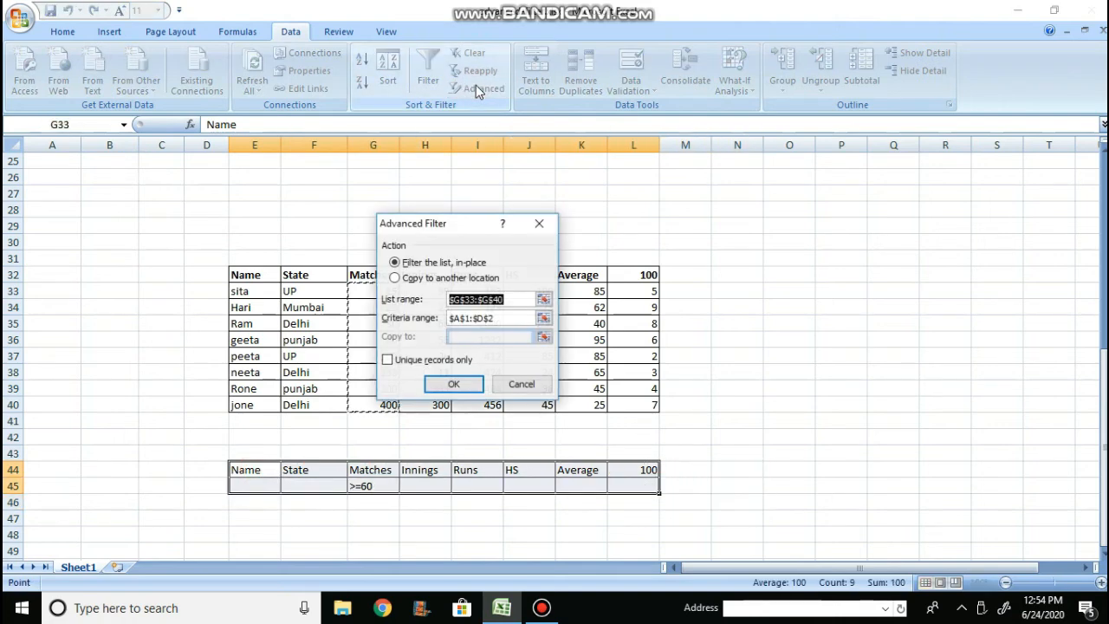
pyautogui.click(543, 299)
pyautogui.click(272, 276)
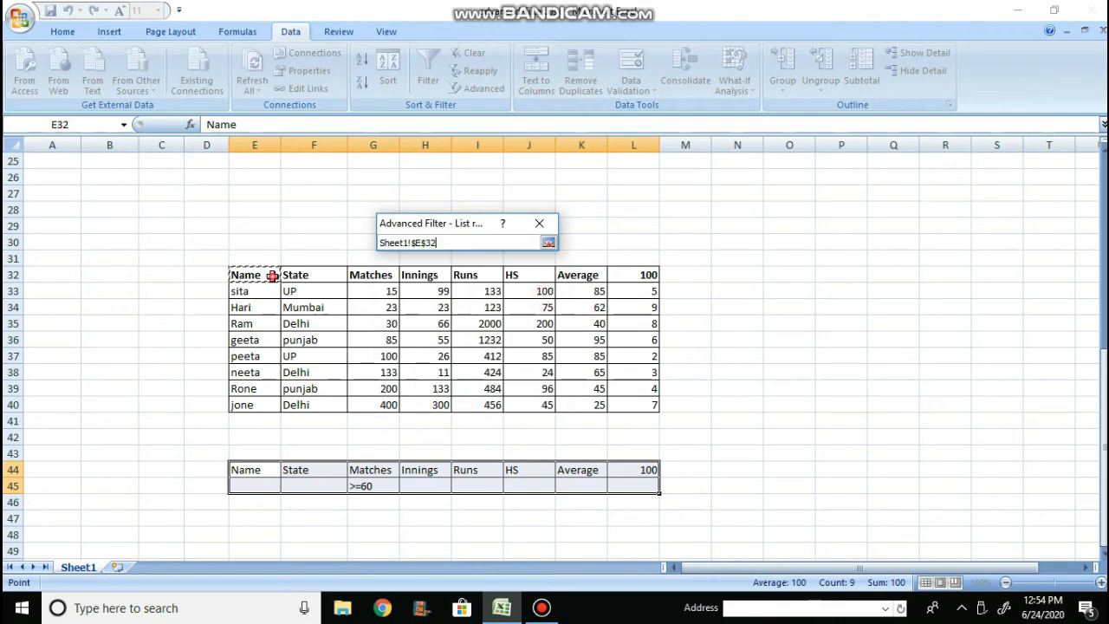
pyautogui.moveTo(272, 276); pyautogui.dragTo(616, 405)
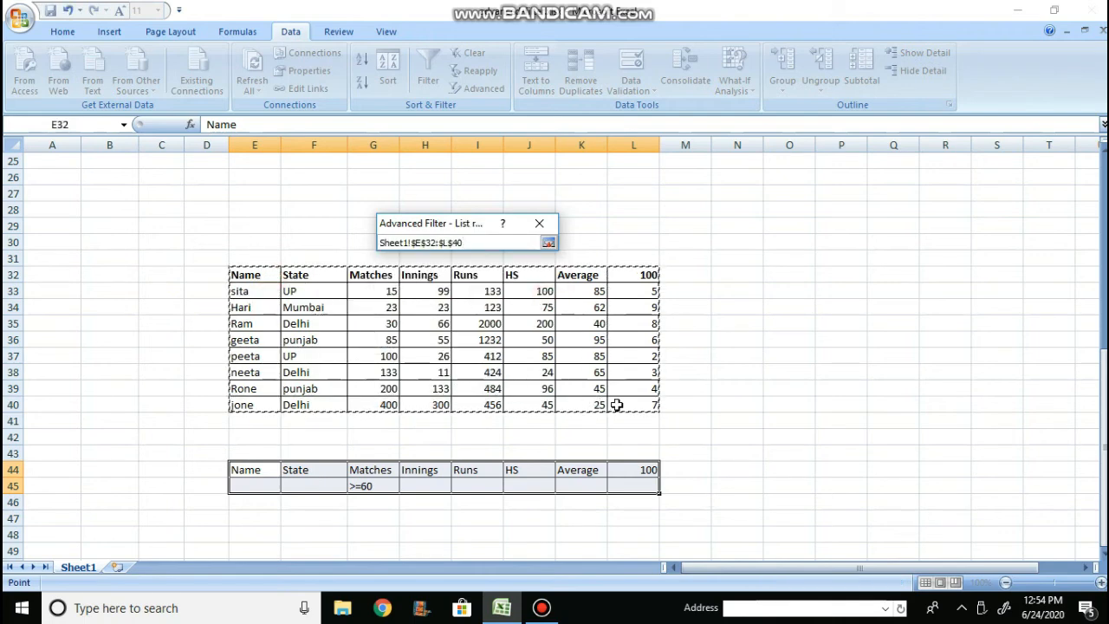
pyautogui.click(549, 243)
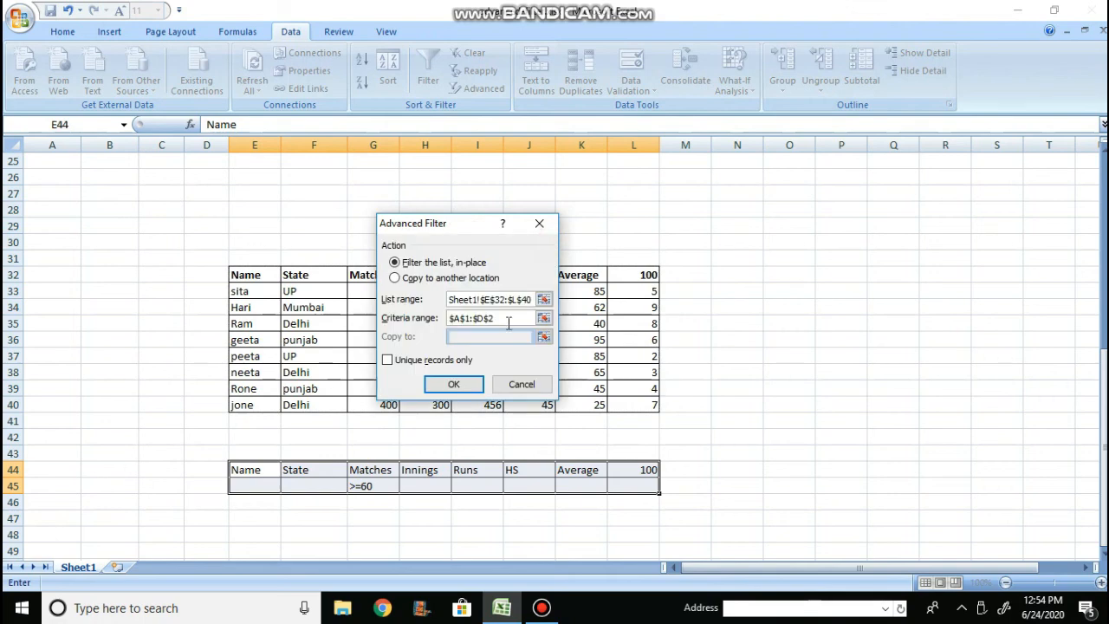
pyautogui.click(544, 318)
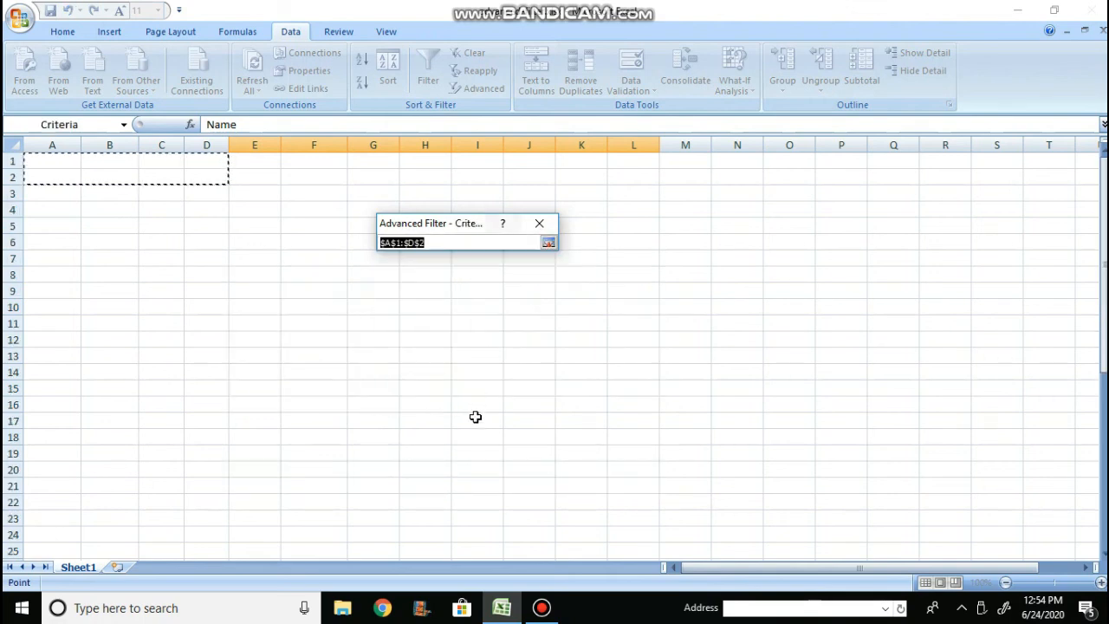
pyautogui.scroll(-10, 476, 417)
pyautogui.moveTo(250, 370); pyautogui.dragTo(621, 394)
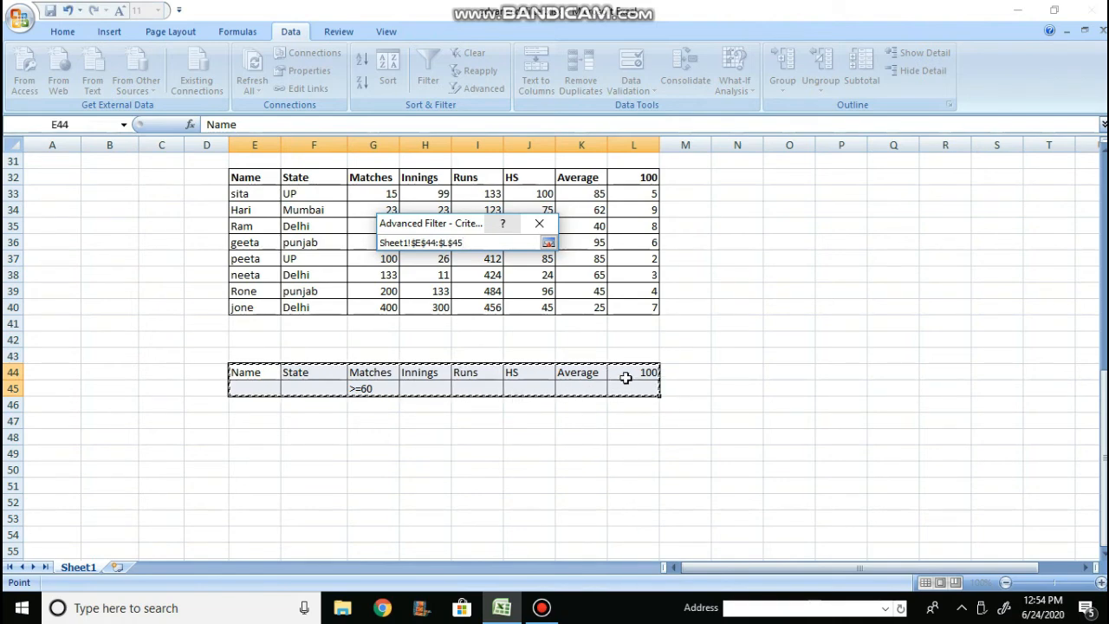
pyautogui.click(549, 244)
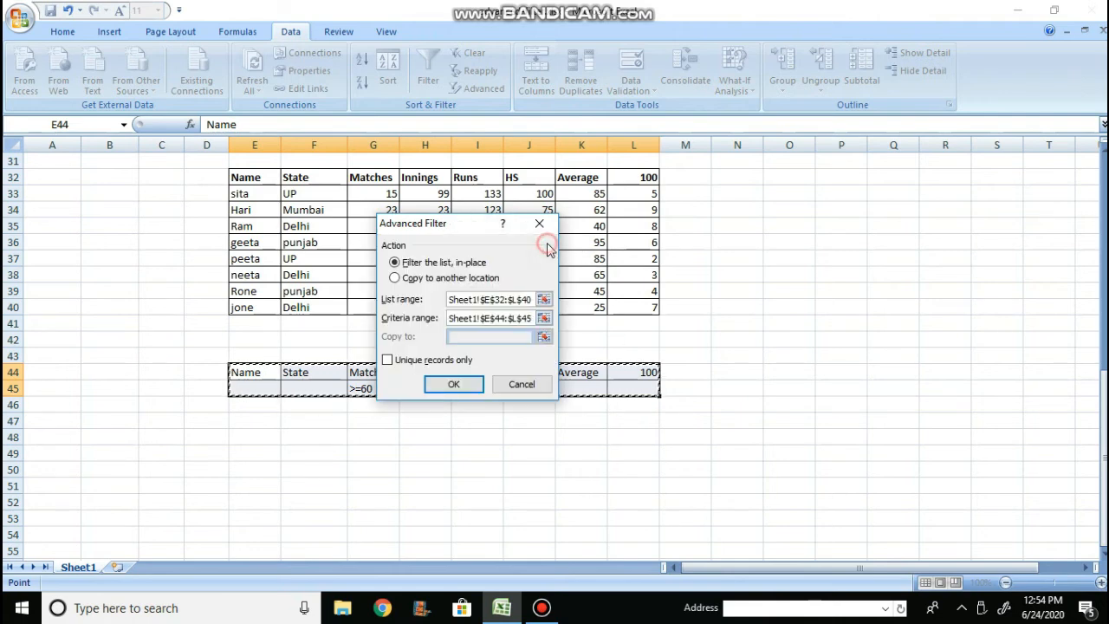
pyautogui.click(459, 387)
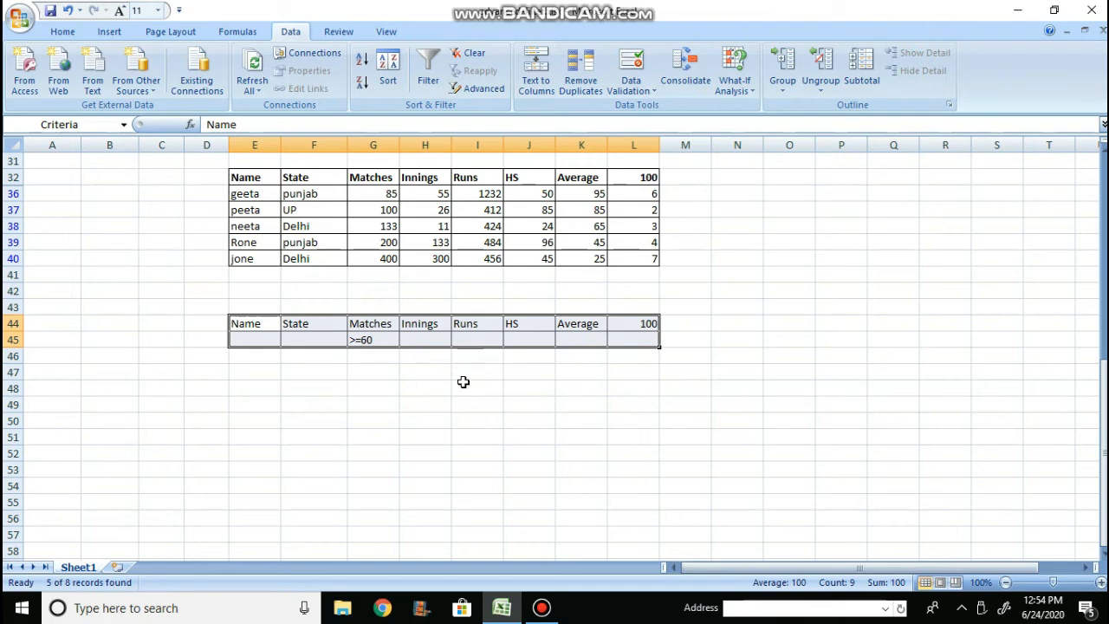
pyautogui.scroll(1, 461, 372)
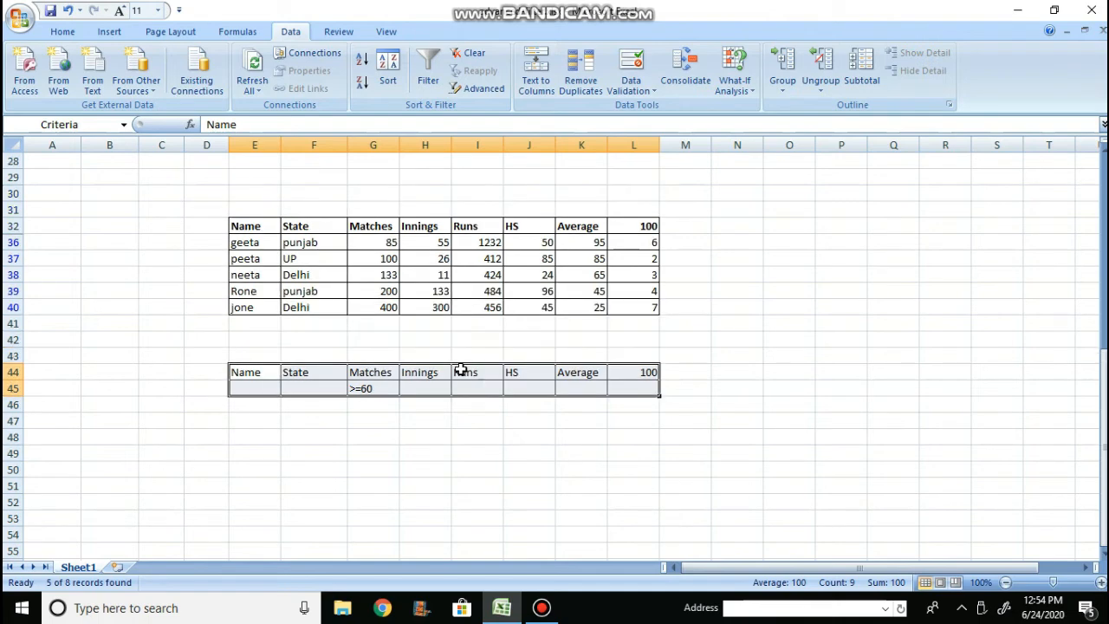
pyautogui.moveTo(390, 242); pyautogui.dragTo(387, 310)
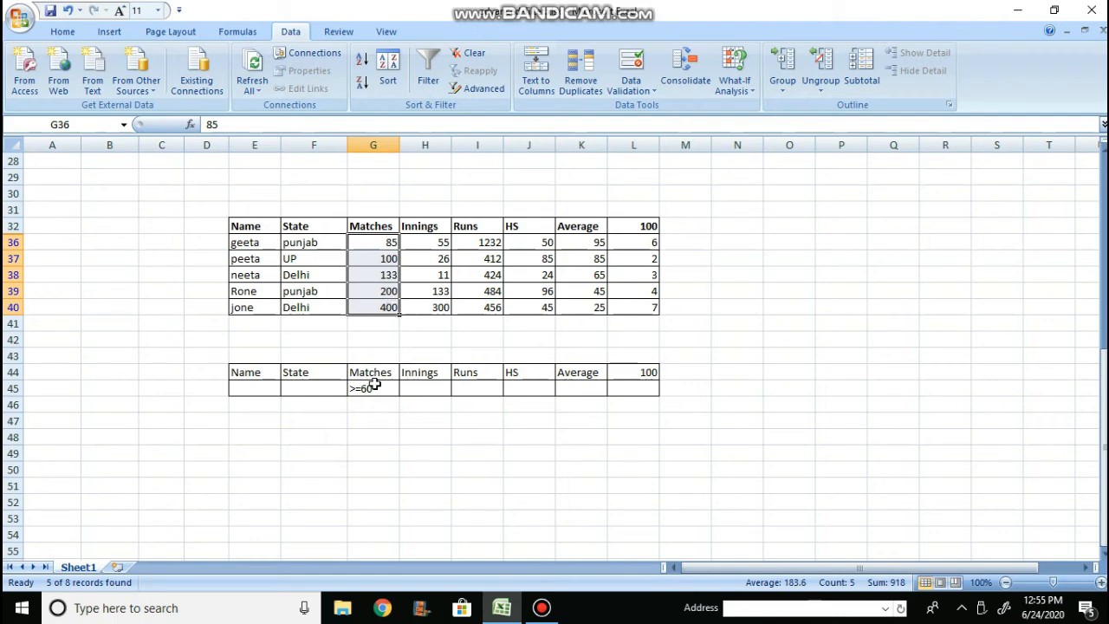
# Add >1000 as the Runs criterion in cell I45 of the criteria table
pyautogui.click(470, 390)
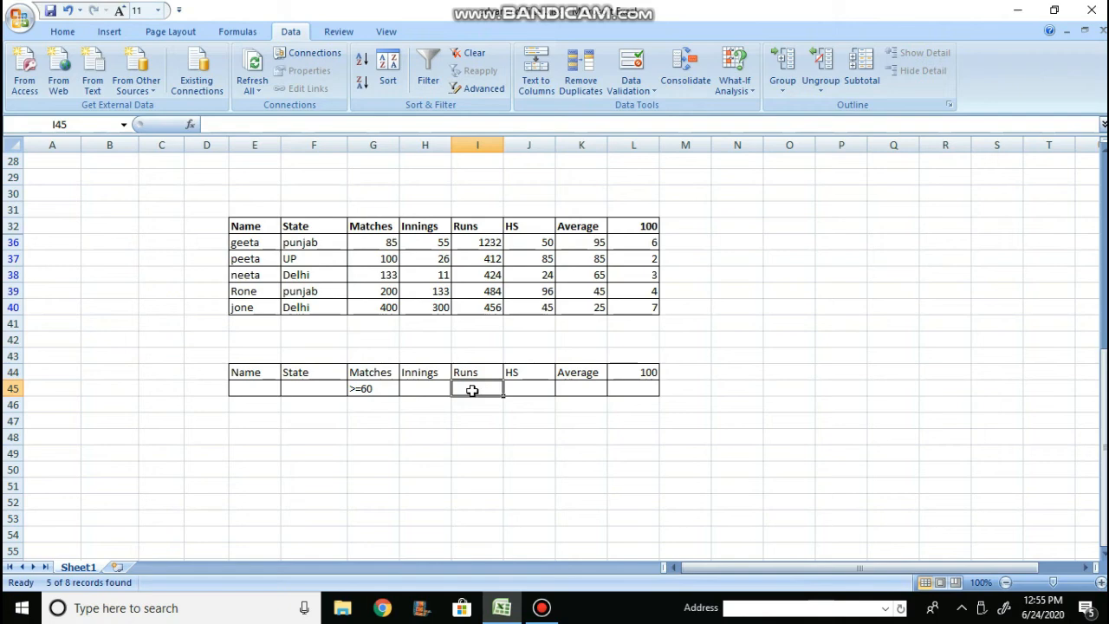
pyautogui.write('>')
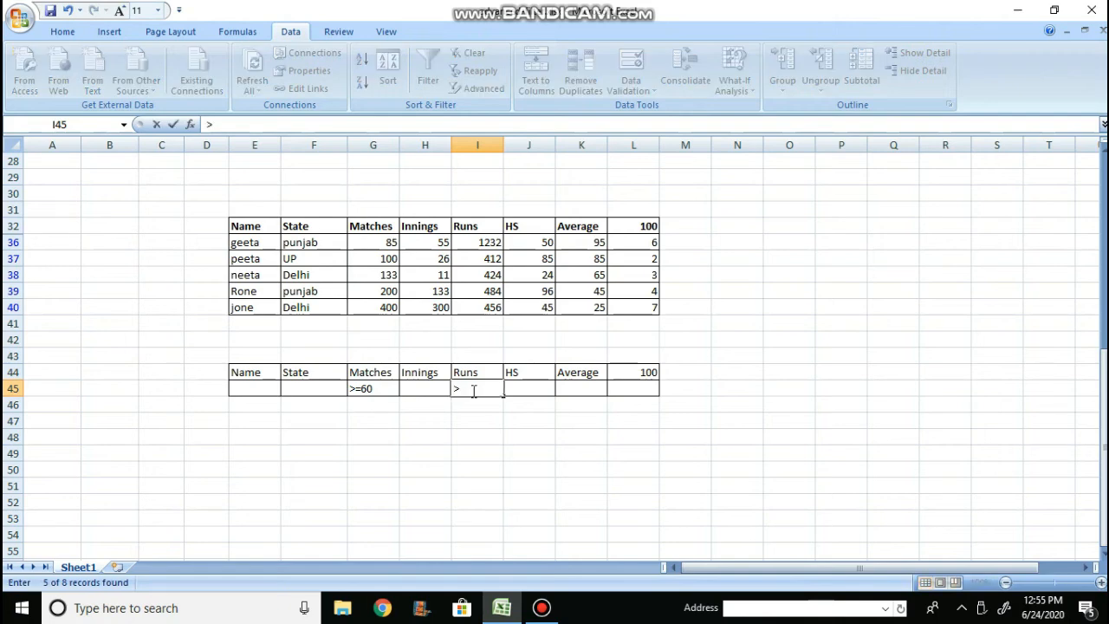
pyautogui.write('1000')
pyautogui.click(461, 419)
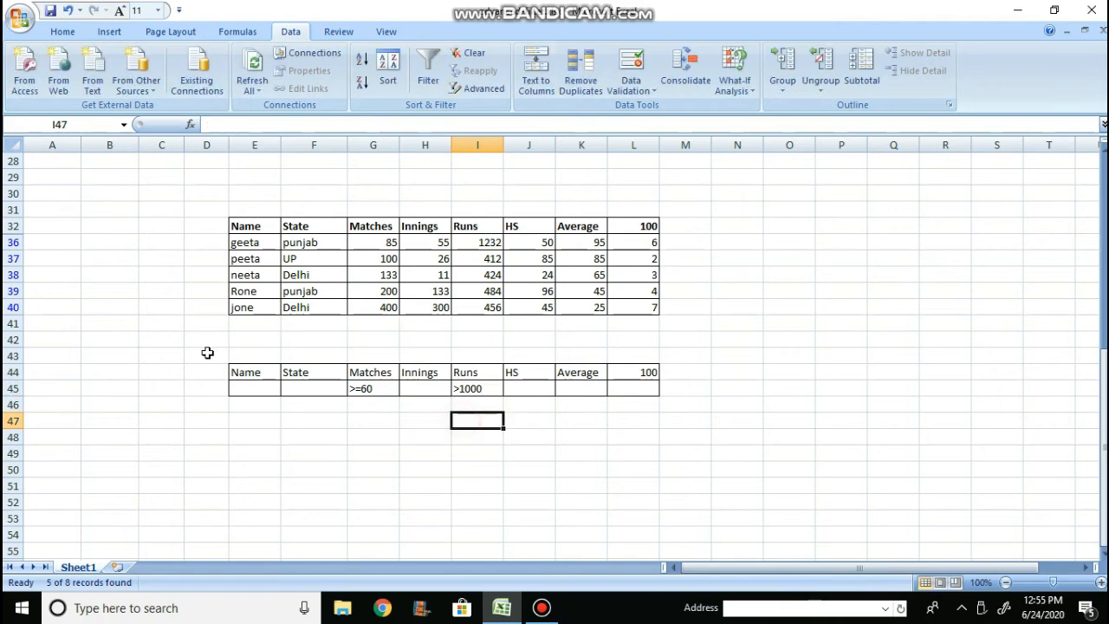
pyautogui.moveTo(245, 375); pyautogui.dragTo(626, 392)
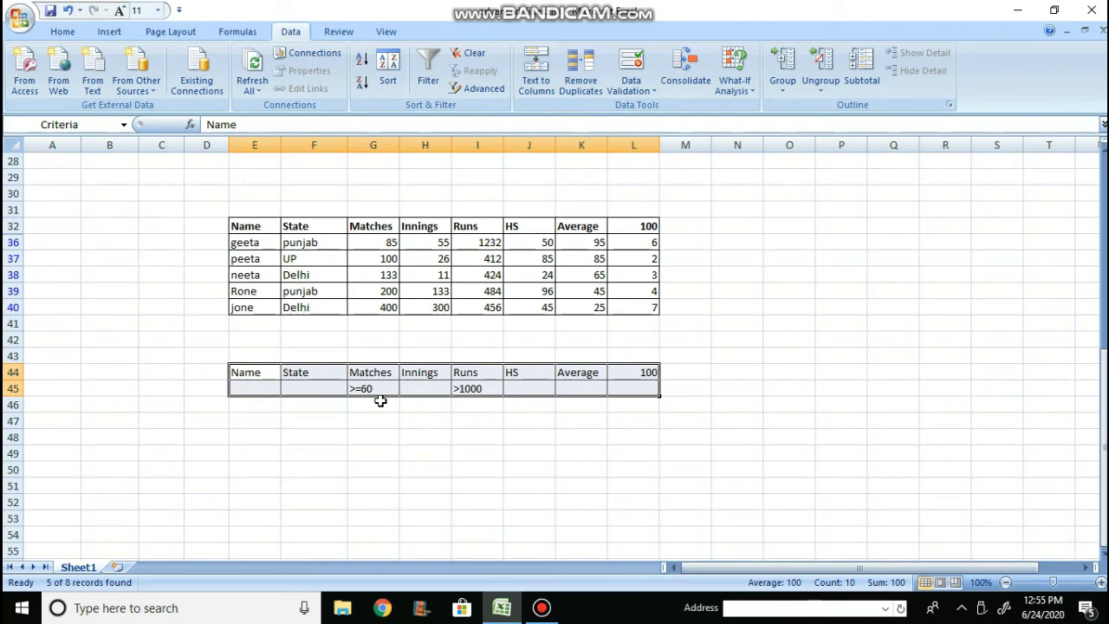
pyautogui.click(483, 388)
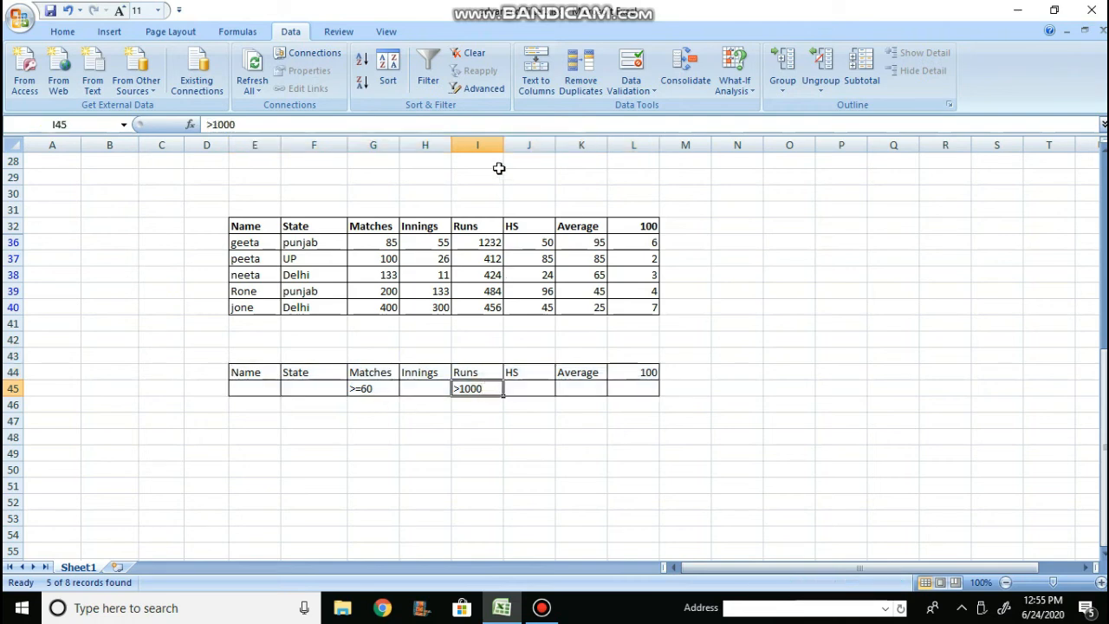
# Run the Advanced Filter on the player table again with criteria range E44:L45, combining the Matches and Runs criteria
pyautogui.click(482, 90)
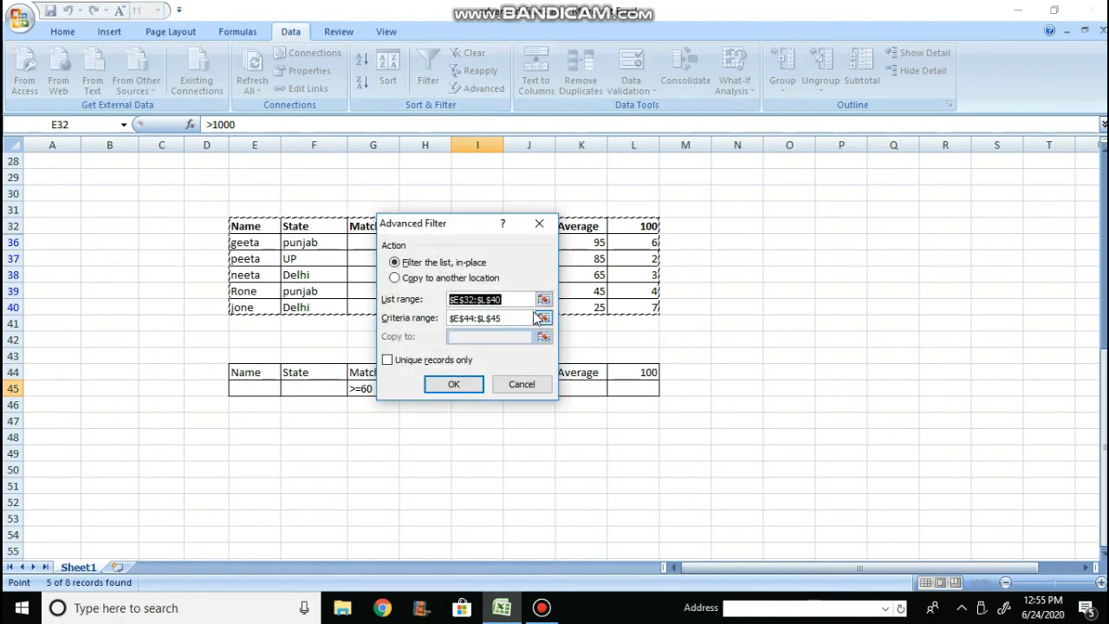
pyautogui.click(544, 318)
pyautogui.moveTo(241, 375); pyautogui.dragTo(619, 386)
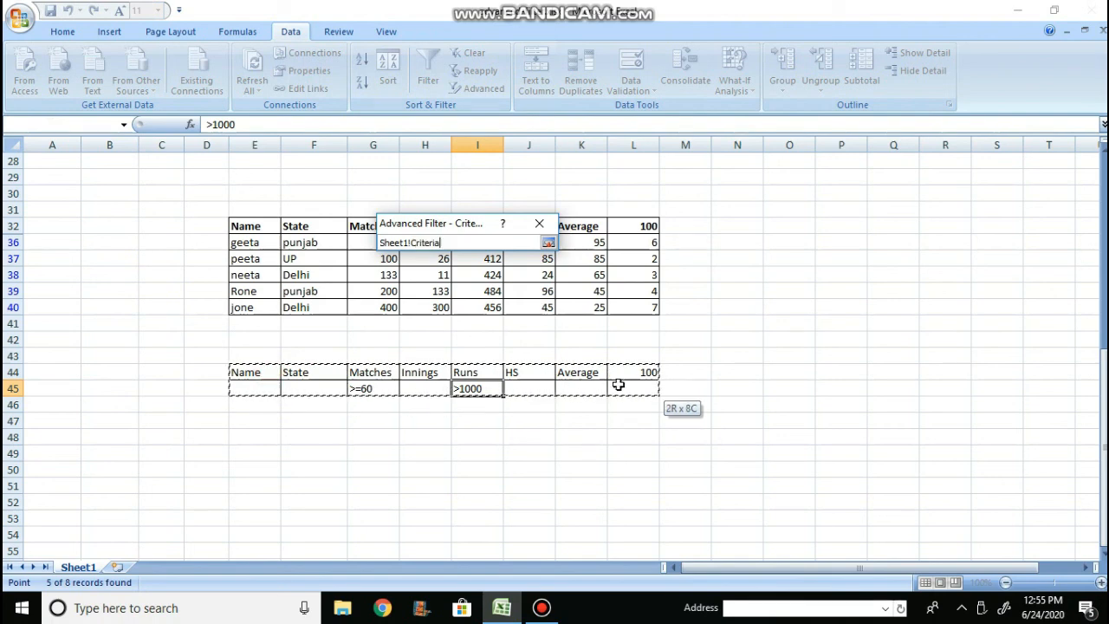
pyautogui.click(548, 243)
pyautogui.click(454, 385)
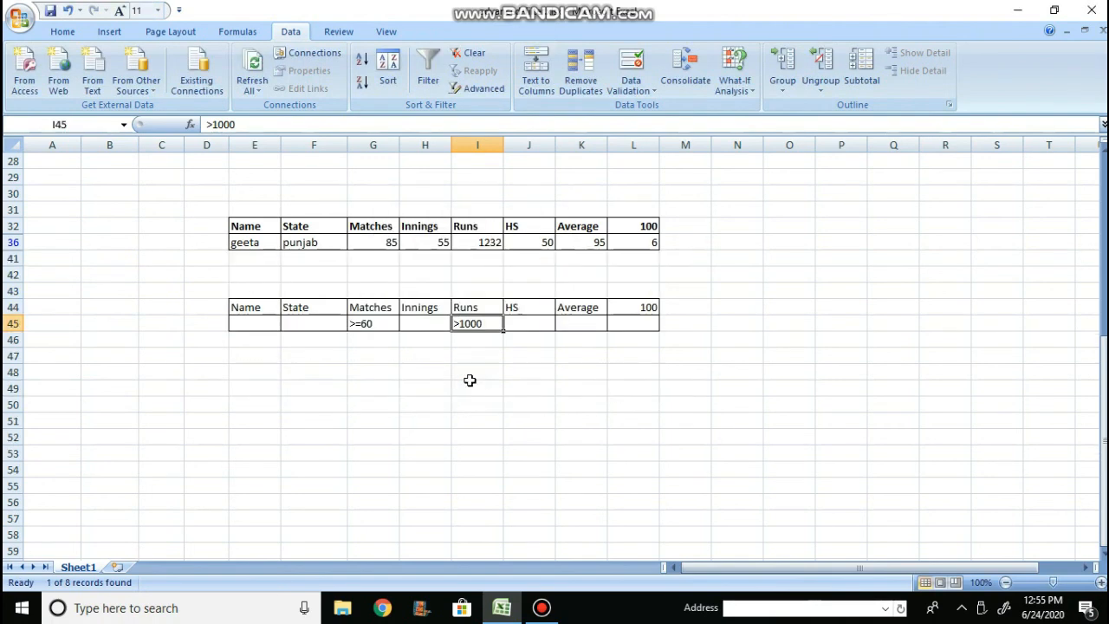
pyautogui.click(391, 244)
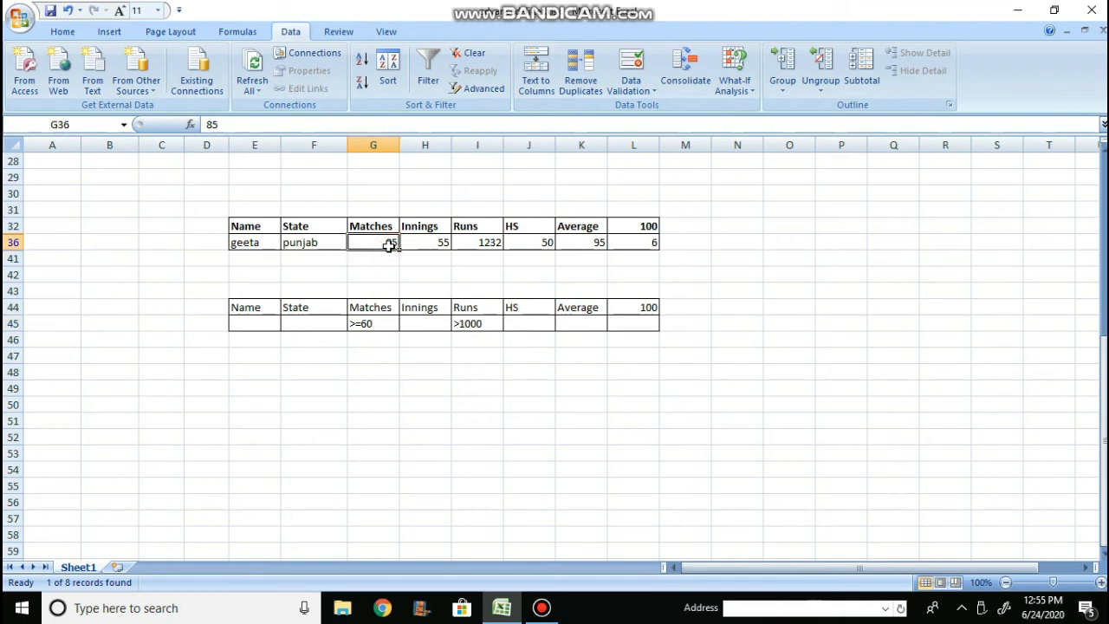